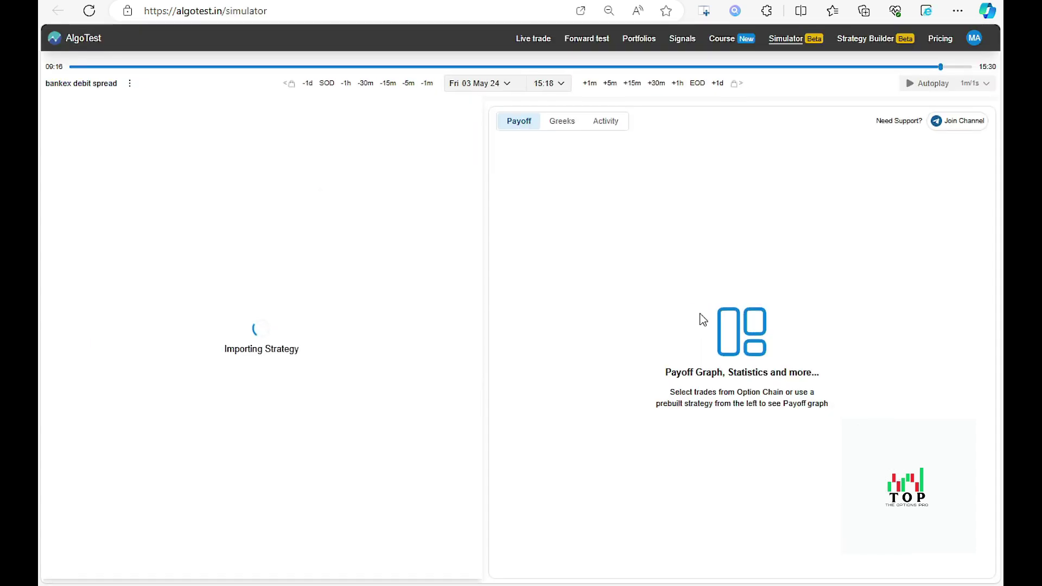
Jump to the first trade, advance one minute to 15:19, and review the 54700/54800 trade details.
left_click(253, 362)
mouse_move(797, 506)
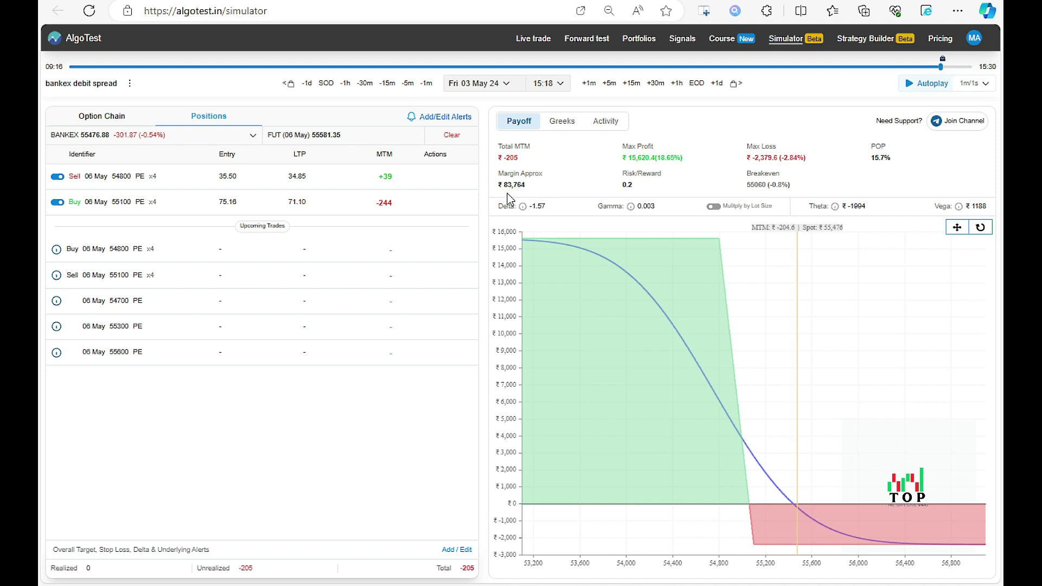
left_click(588, 83)
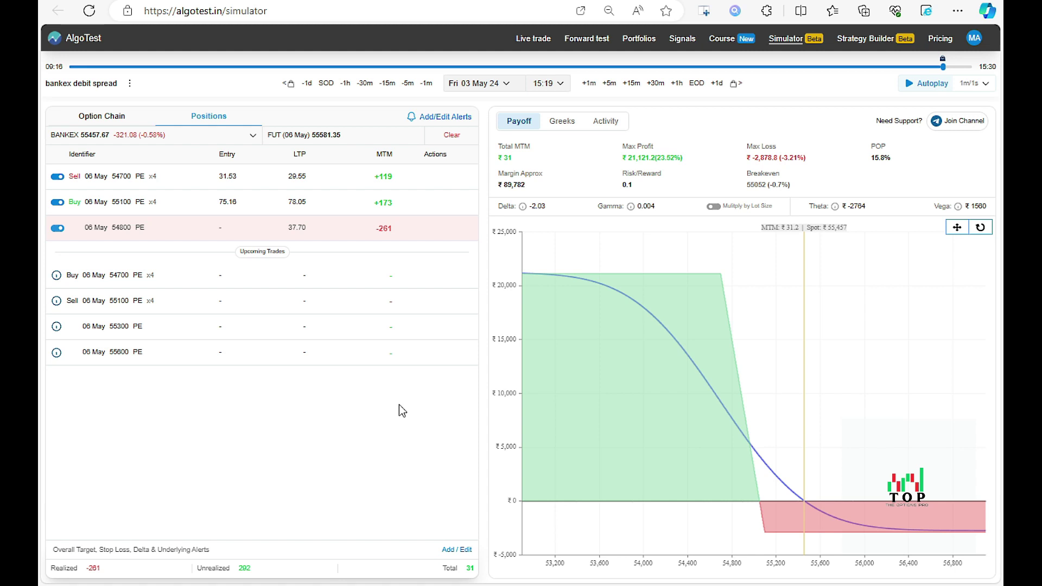
left_click(201, 241)
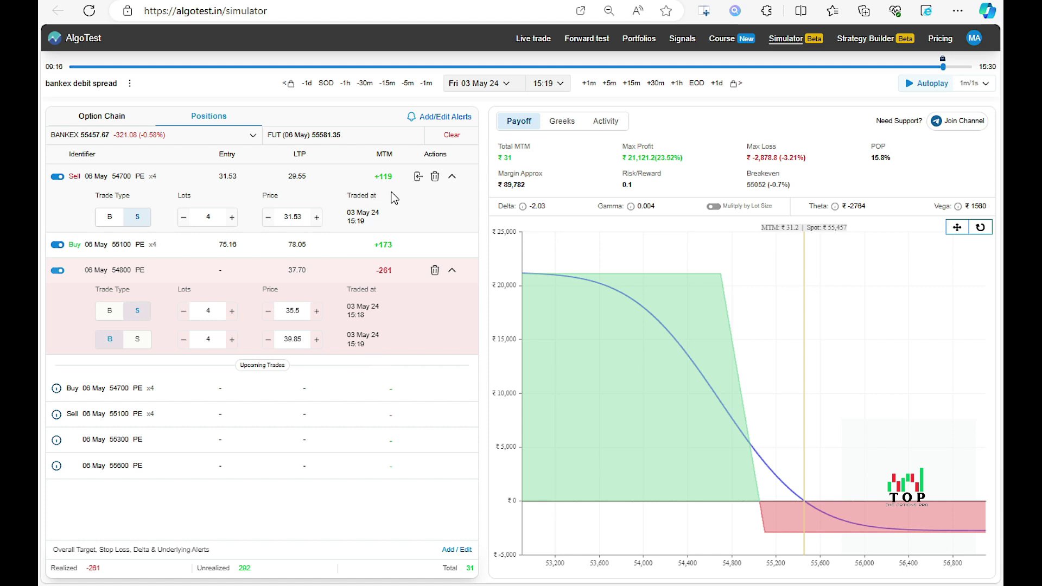
left_click(453, 176)
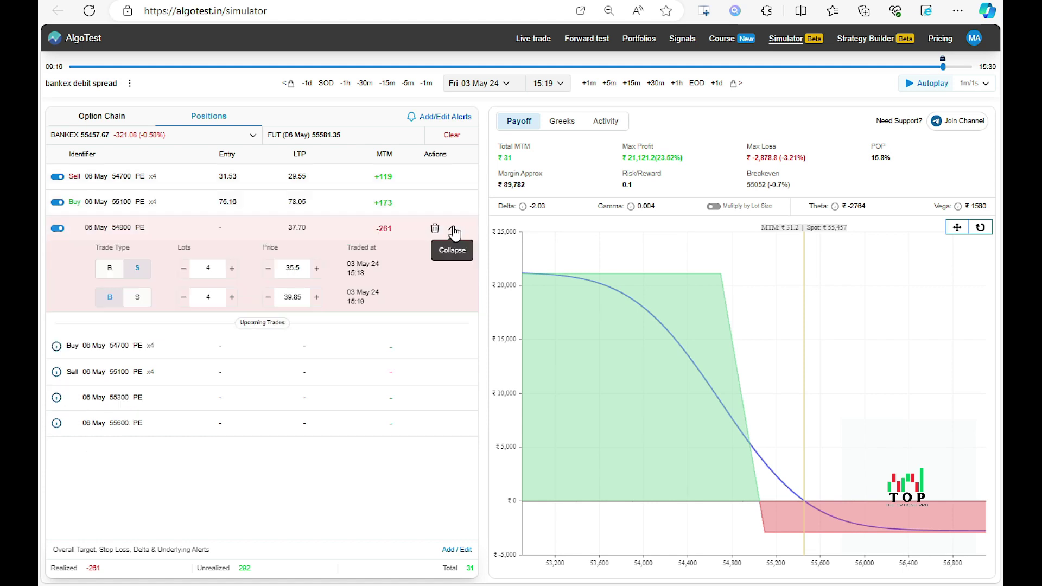
left_click(452, 228)
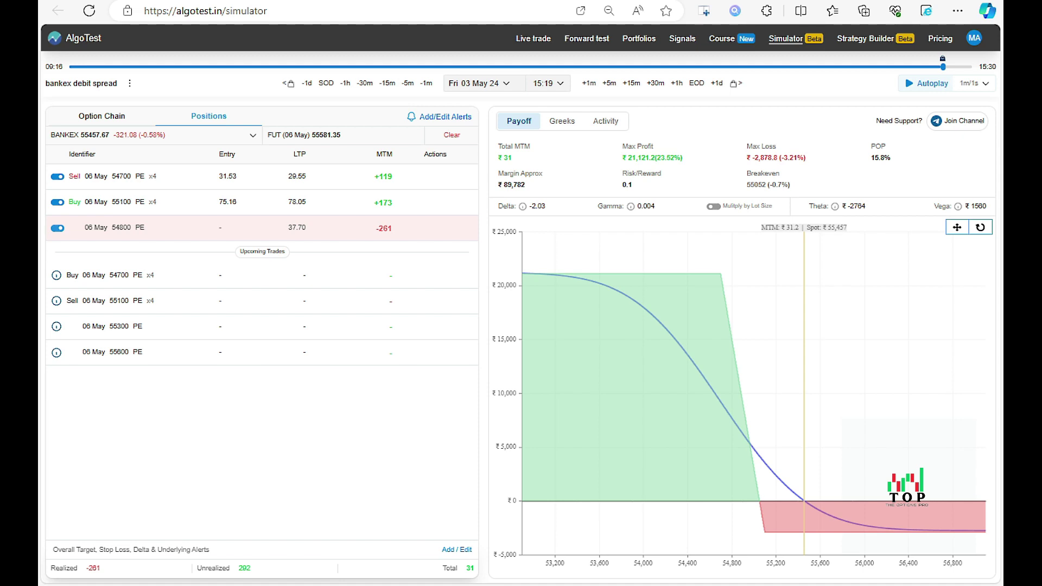
Pan the TradingView BANKEX 5-minute chart across the May 2–6 candles.
left_click(685, 2)
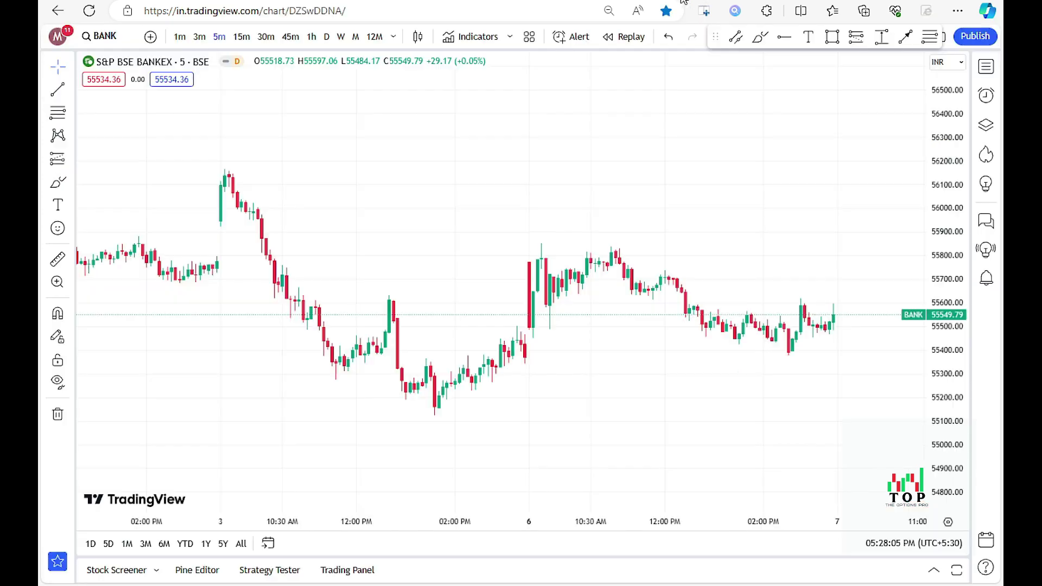
left_click_drag(201, 393, 542, 397)
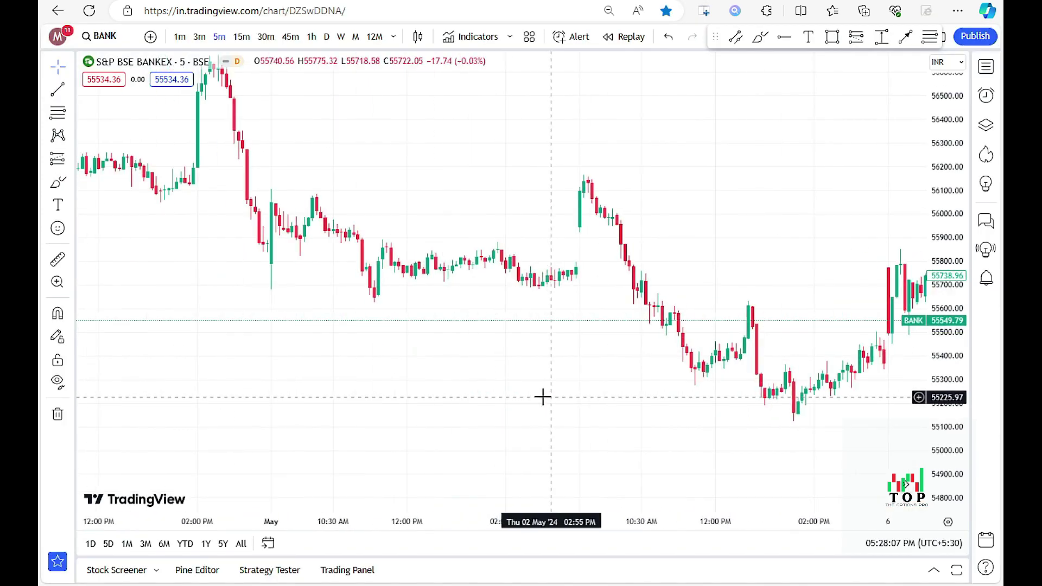
left_click_drag(856, 432, 389, 409)
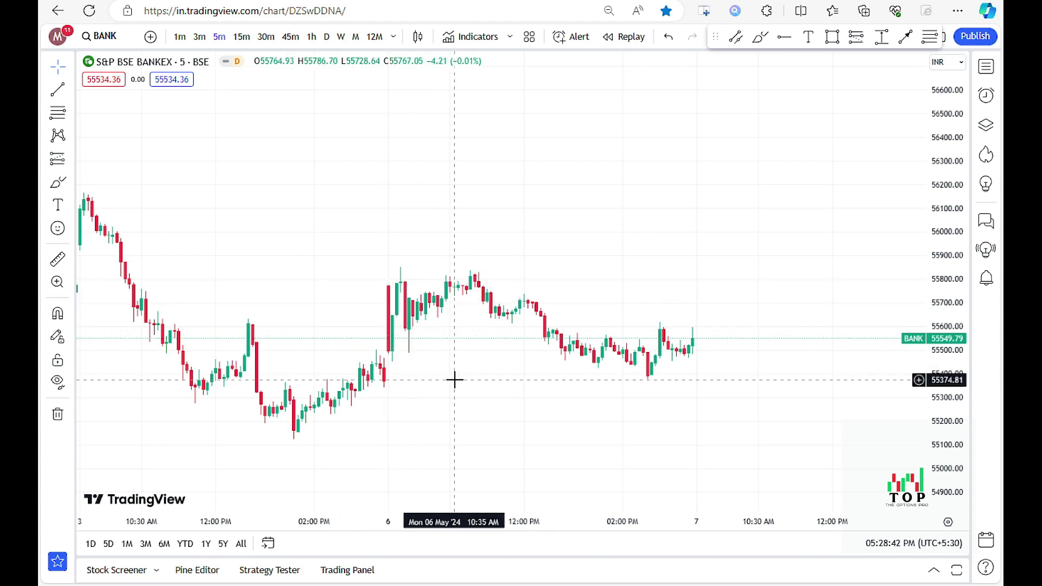
left_click_drag(455, 380, 379, 364)
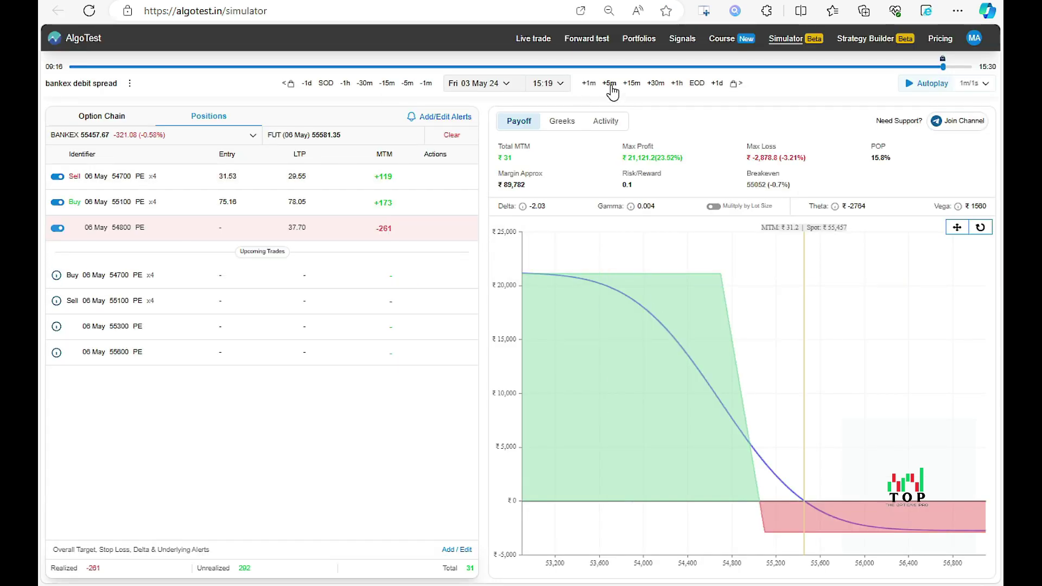
Jump the replay to Monday 6 May and step forward in 5-minute increments toward 10:54.
left_click(610, 84)
left_click(610, 84)
left_click(610, 84)
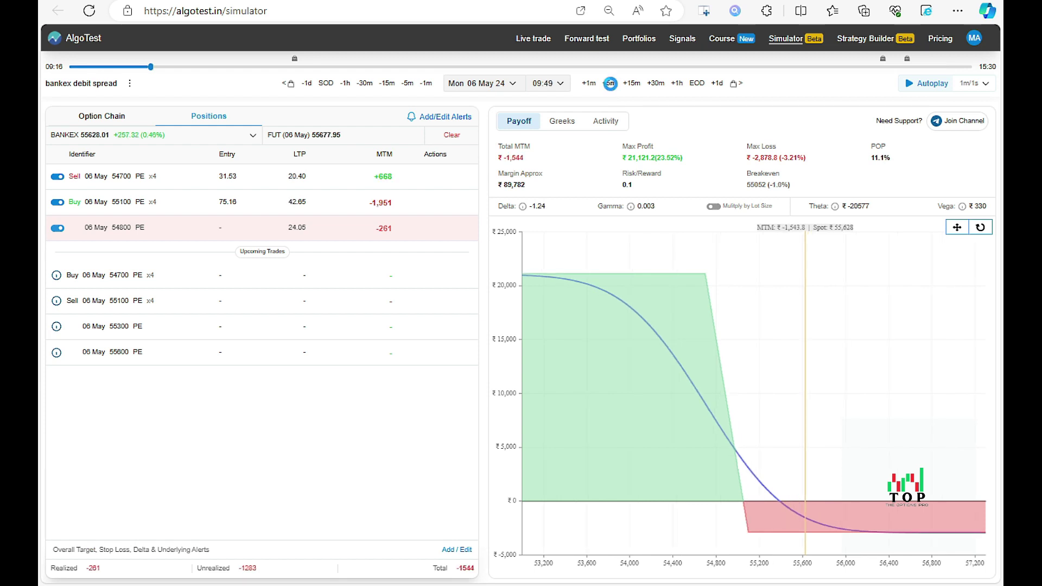
left_click(610, 84)
left_click(610, 84)
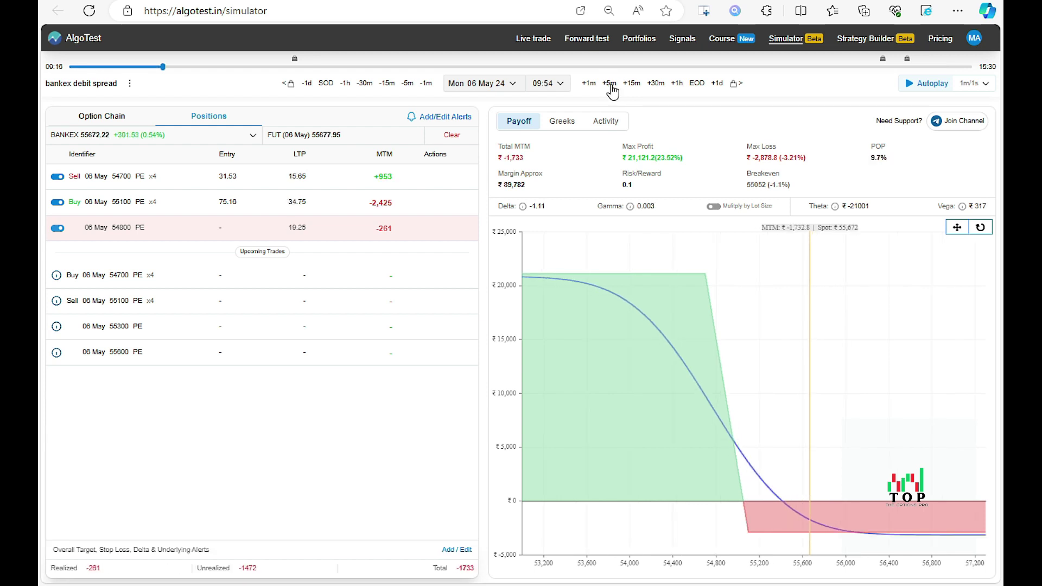
left_click(610, 84)
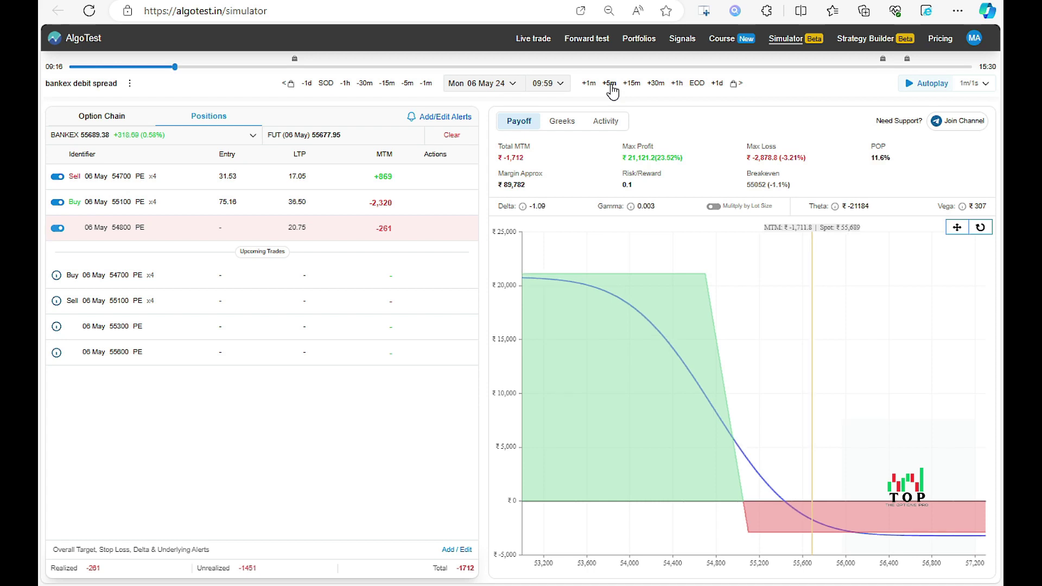
left_click(610, 84)
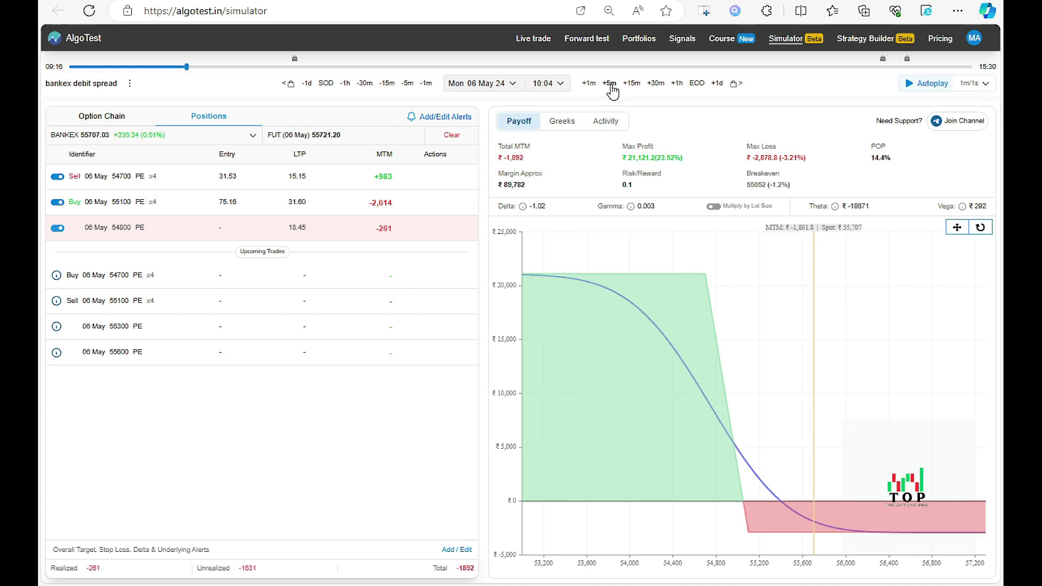
left_click(610, 84)
left_click(611, 84)
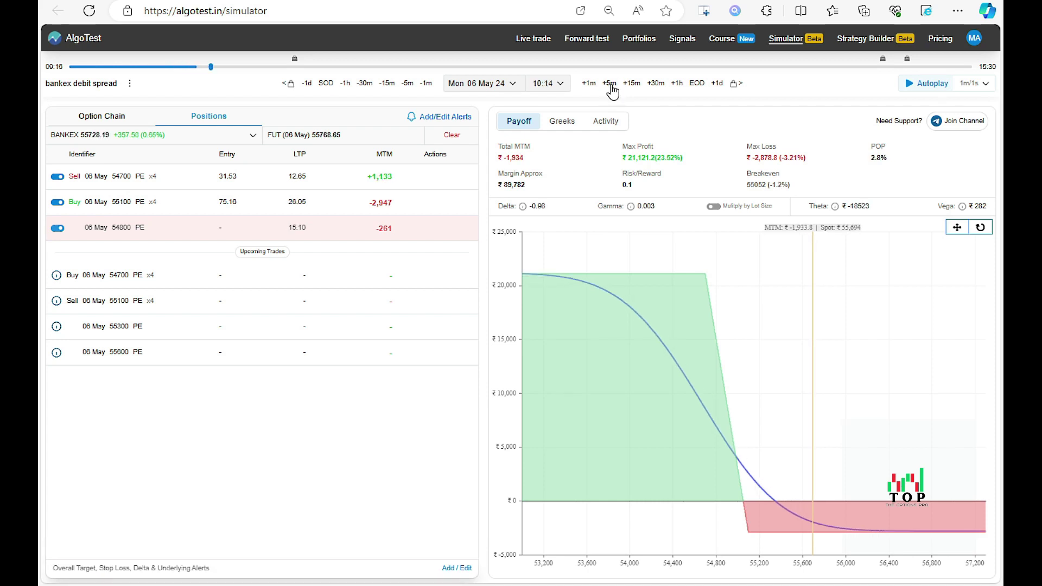
left_click(610, 84)
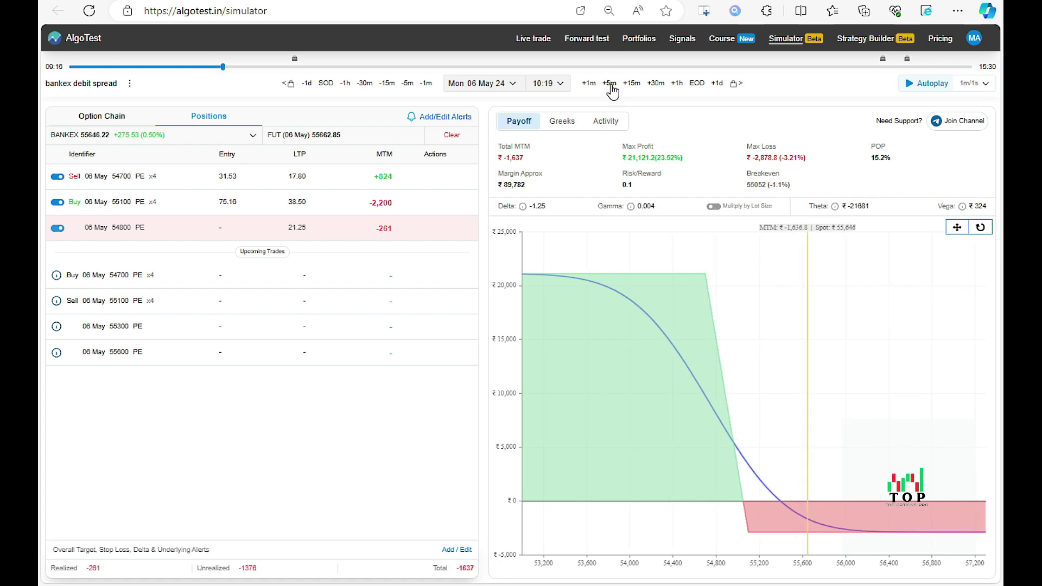
left_click(610, 84)
left_click(610, 84)
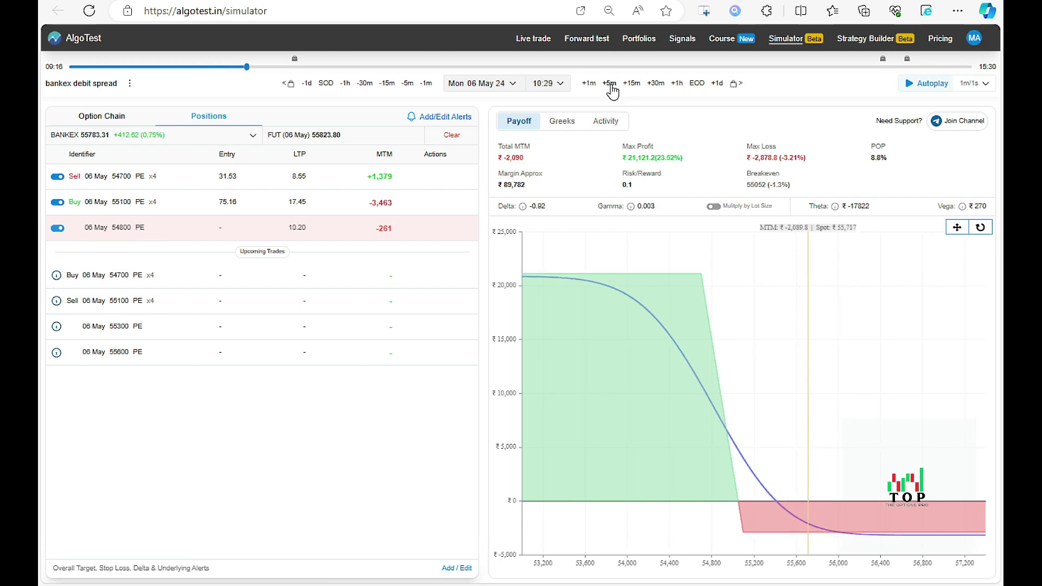
left_click(610, 85)
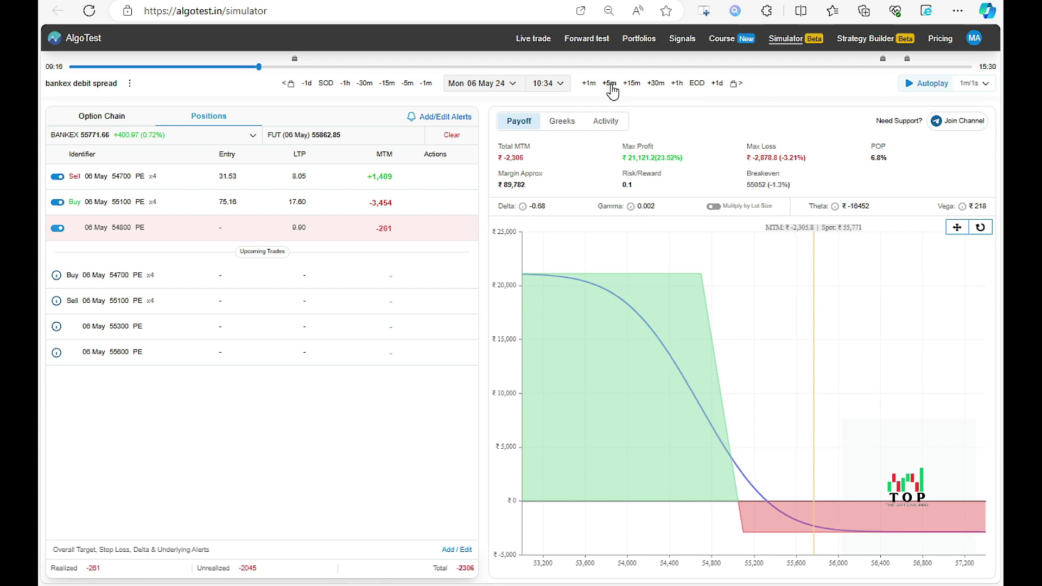
left_click(610, 84)
left_click(611, 84)
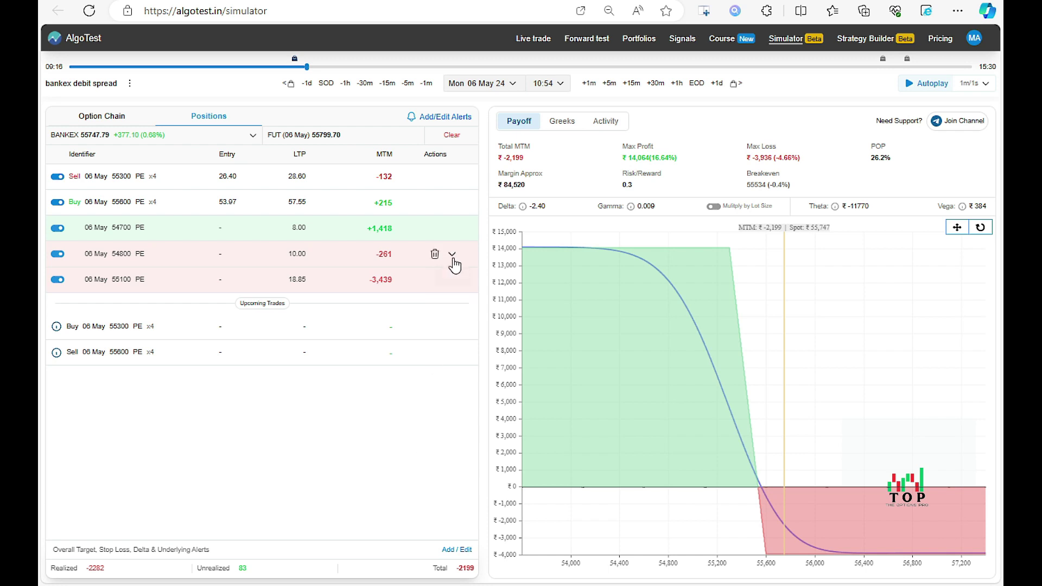
Expand all position rows and review the 54700 PE trade history.
left_click(452, 254)
left_click(402, 312)
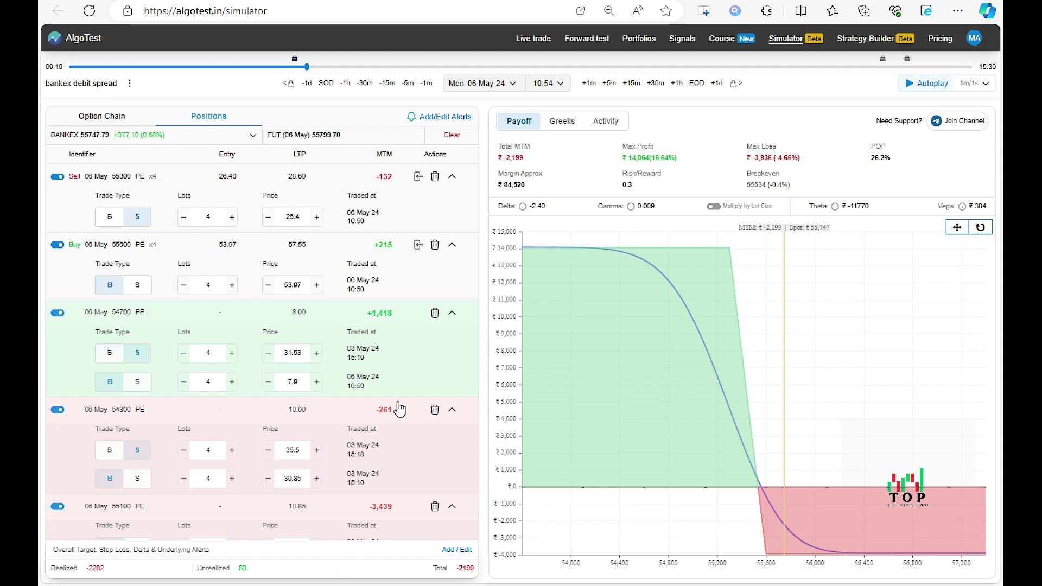
scroll(411, 430, "down", 2)
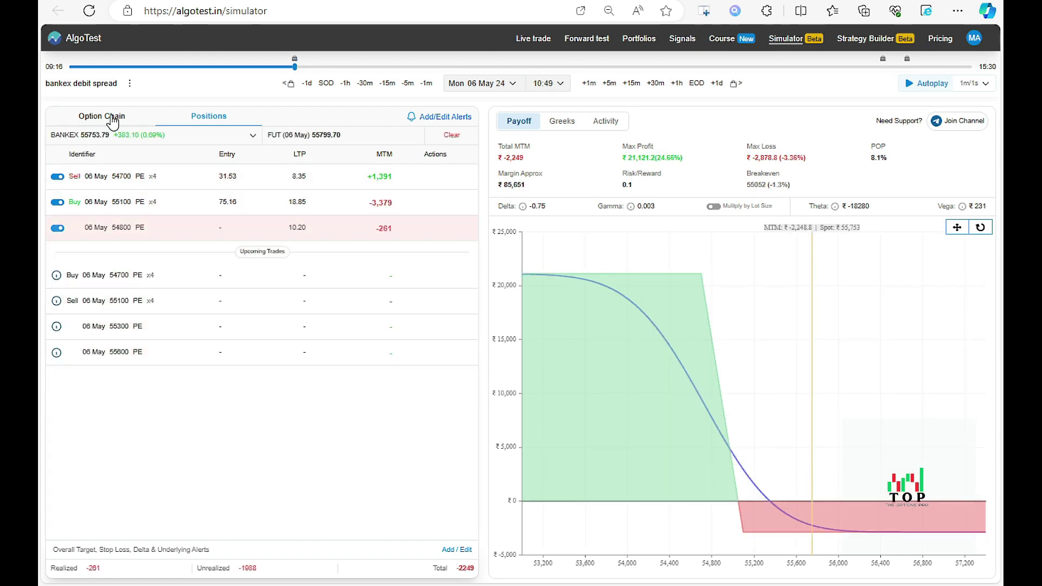
Check the option chain, return to Positions, and advance to 10:50 so the adjustment executes.
left_click(113, 120)
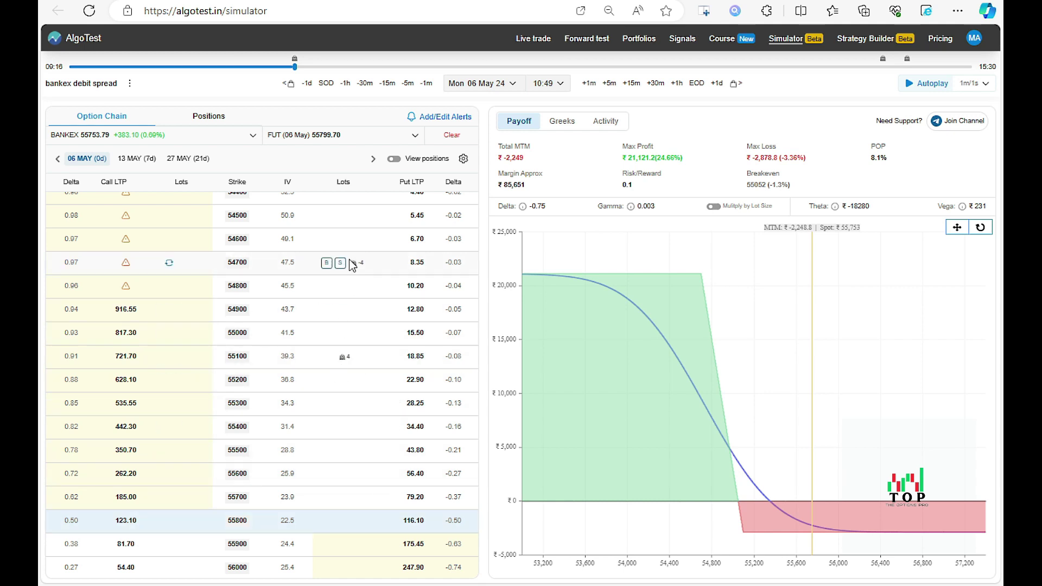
left_click(209, 117)
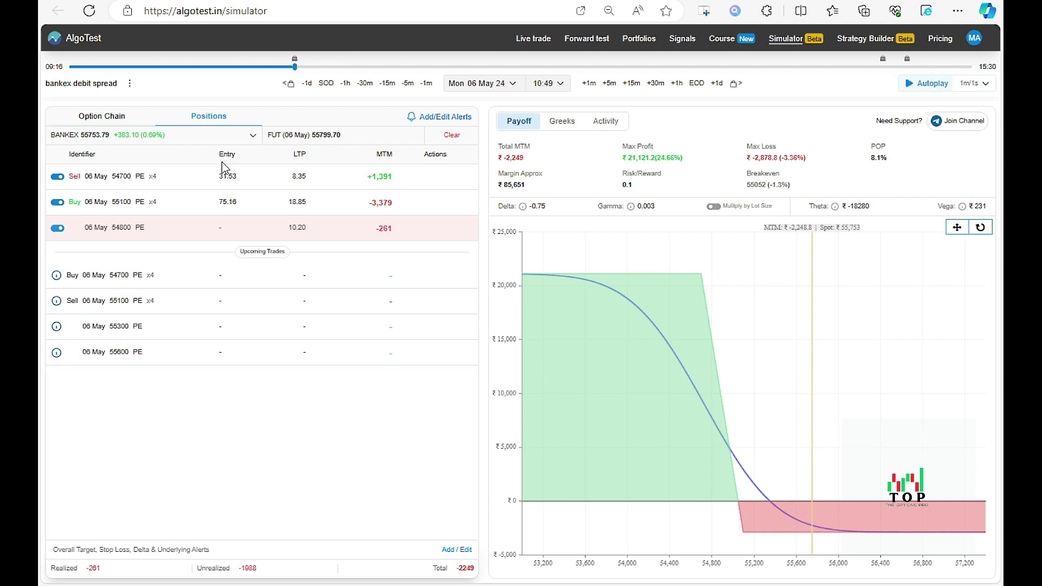
left_click(589, 83)
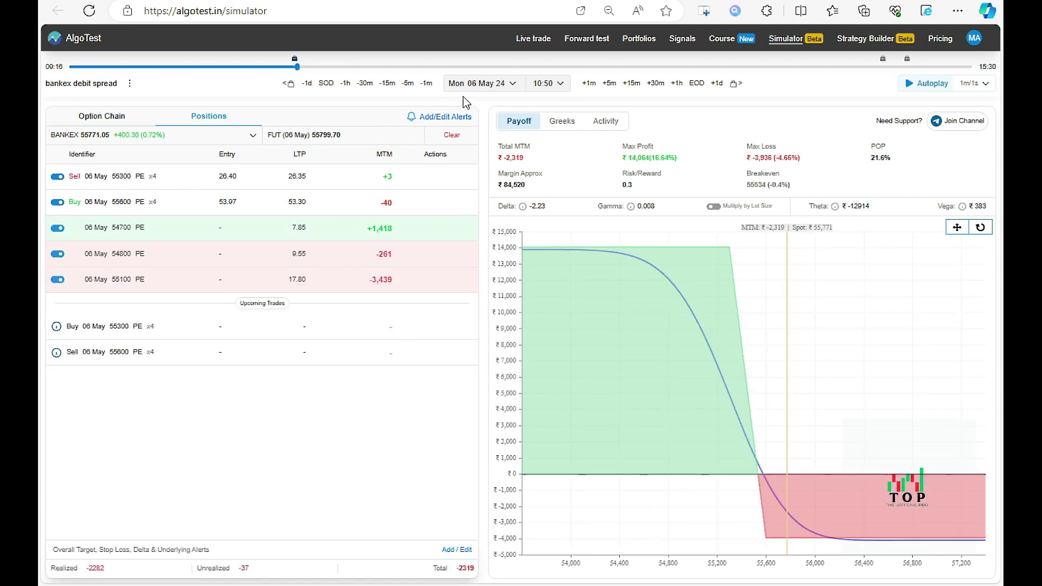
Show the option chain with the 55300 and 55600 put positions.
left_click(103, 116)
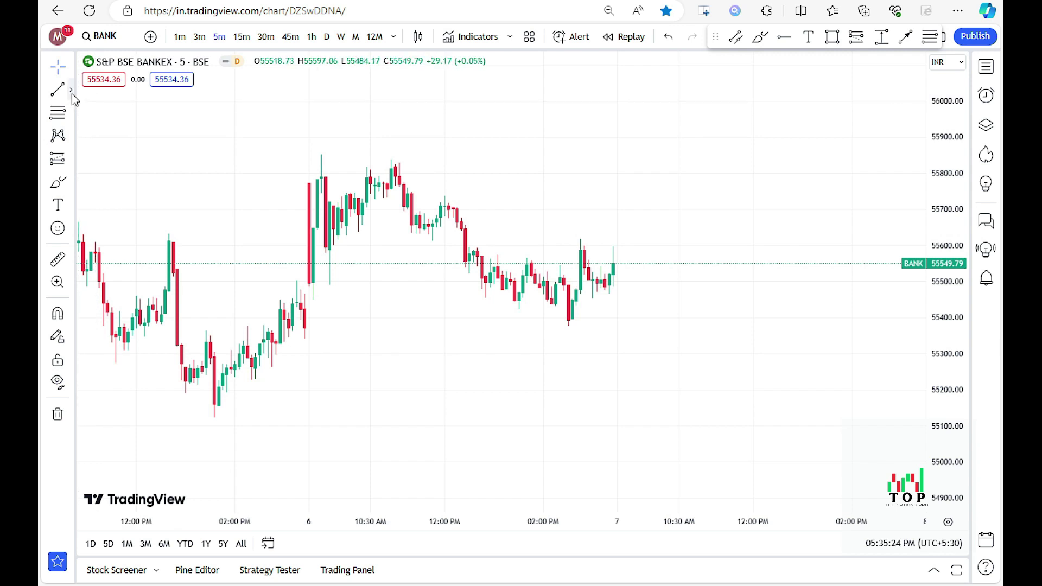
Draw a TradingView trend line from the May 6 high down to the latest candles.
left_click(70, 92)
left_click(140, 105)
left_click(390, 161)
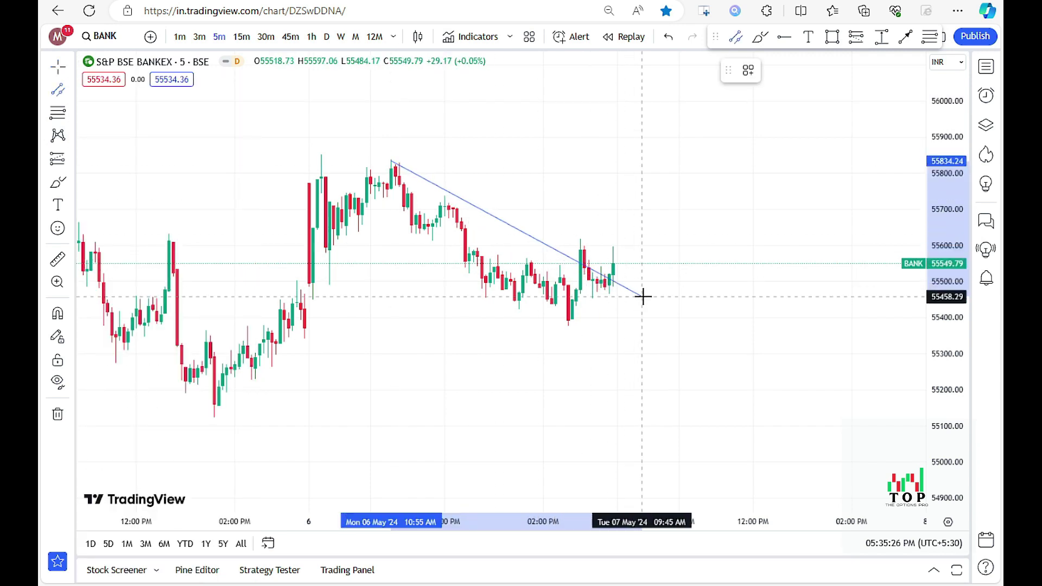
left_click(634, 312)
left_click(633, 375)
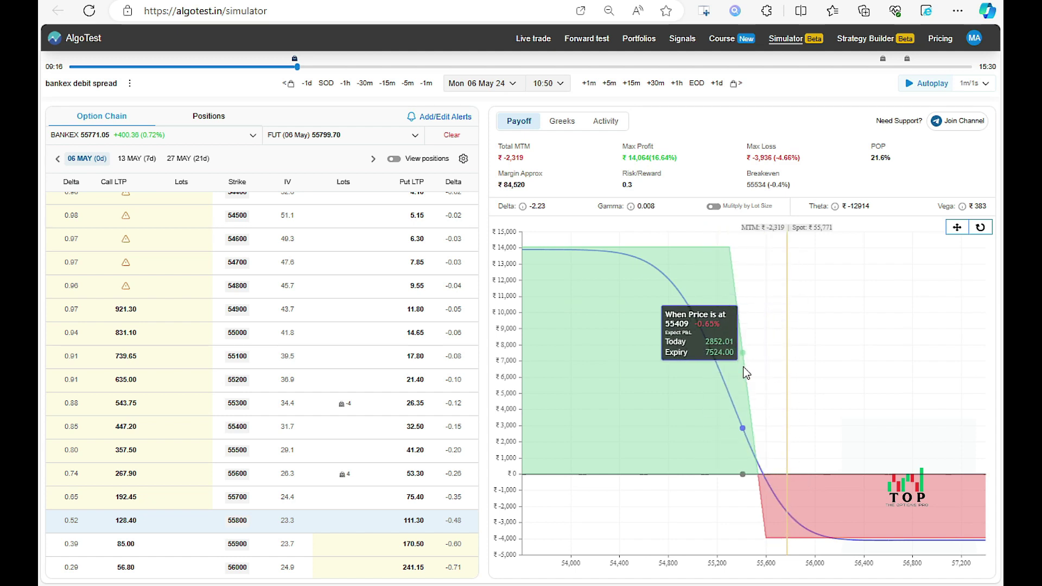
Step the replay forward five minutes at a time from about 11:25 into the early afternoon.
left_click(609, 84)
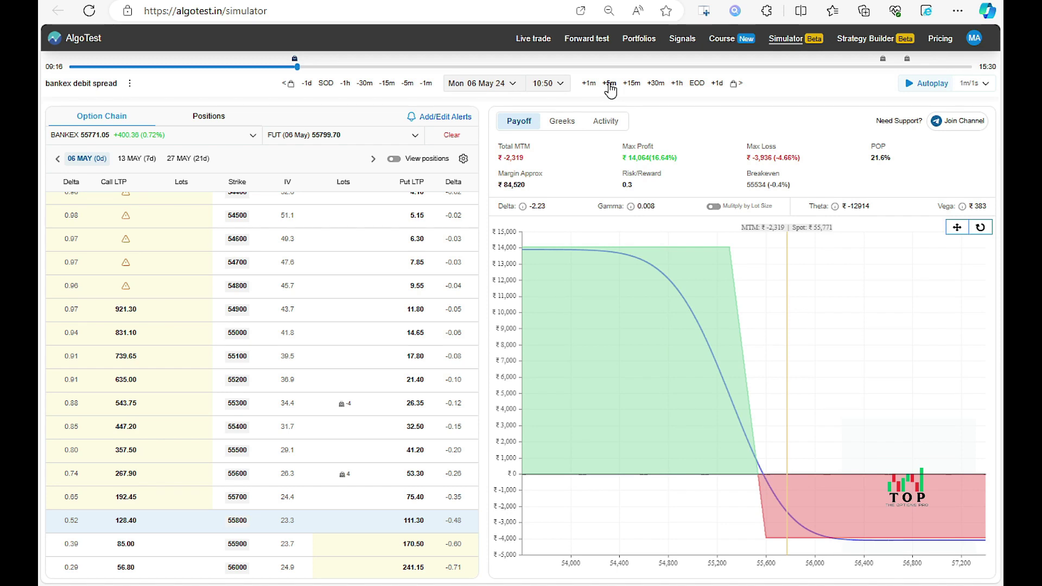
left_click(609, 83)
left_click(609, 84)
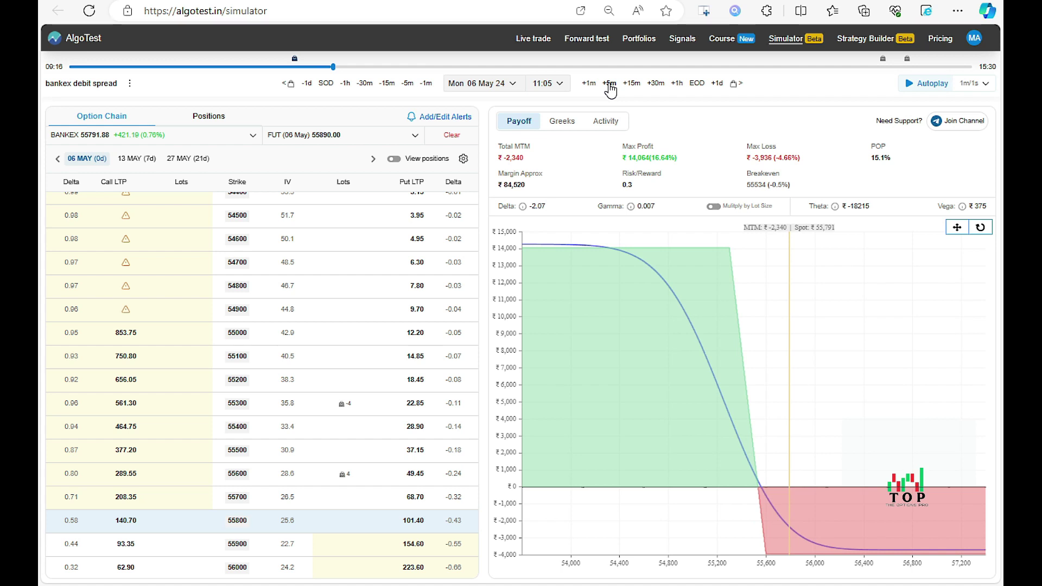
left_click(609, 84)
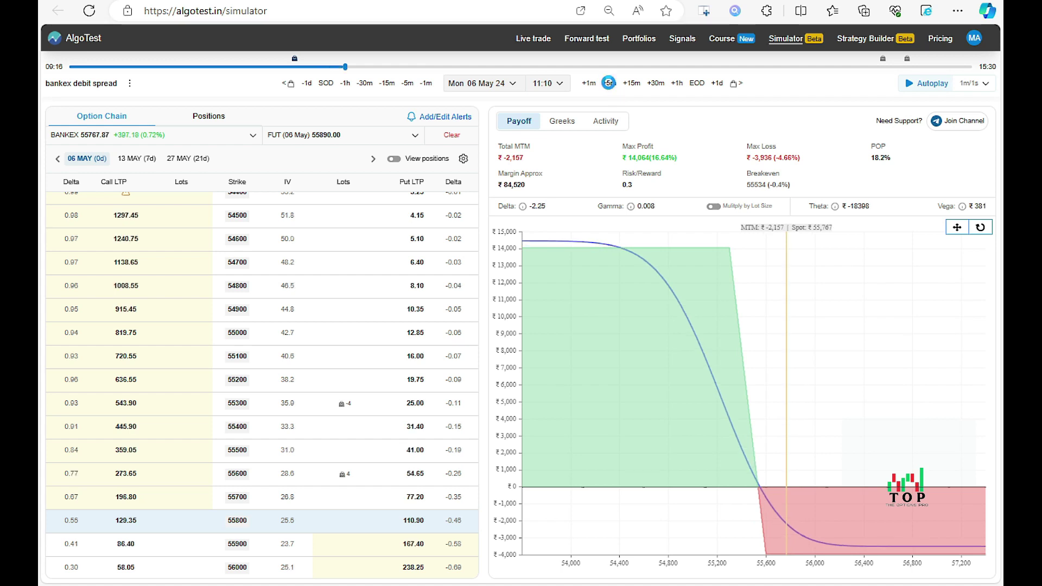
left_click(609, 84)
left_click(609, 84)
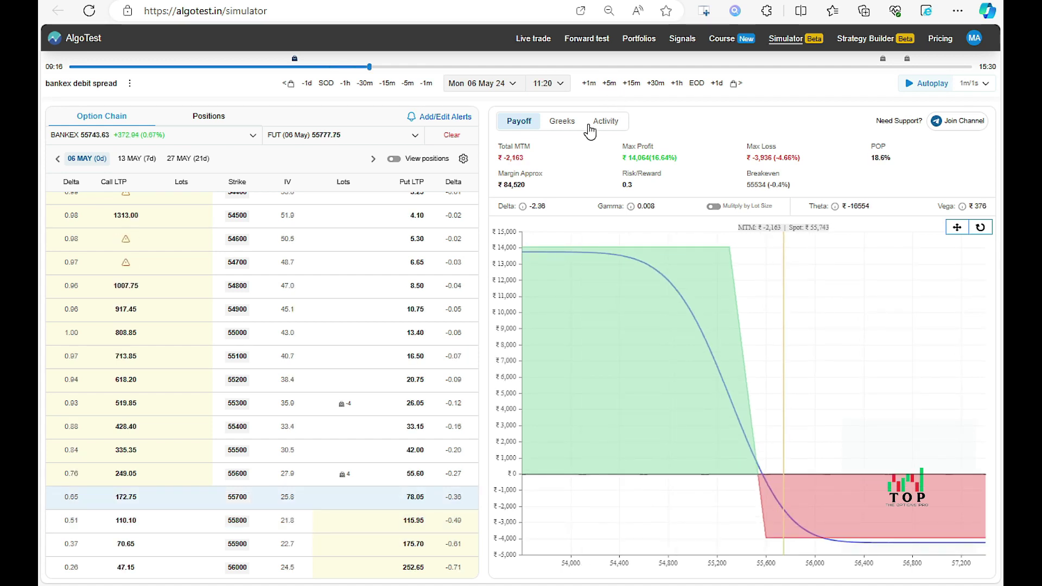
left_click(614, 83)
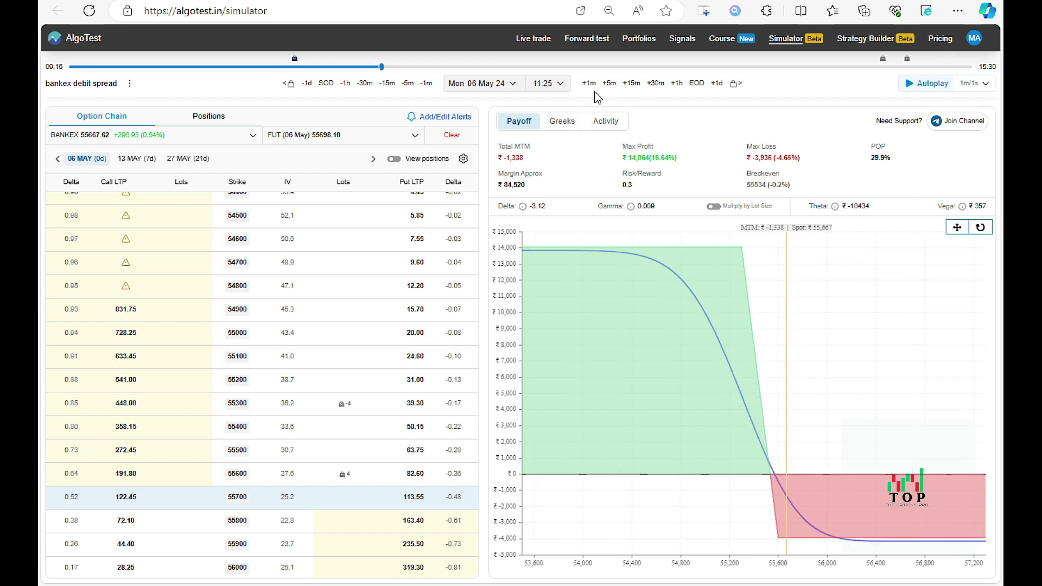
left_click(609, 83)
left_click(610, 84)
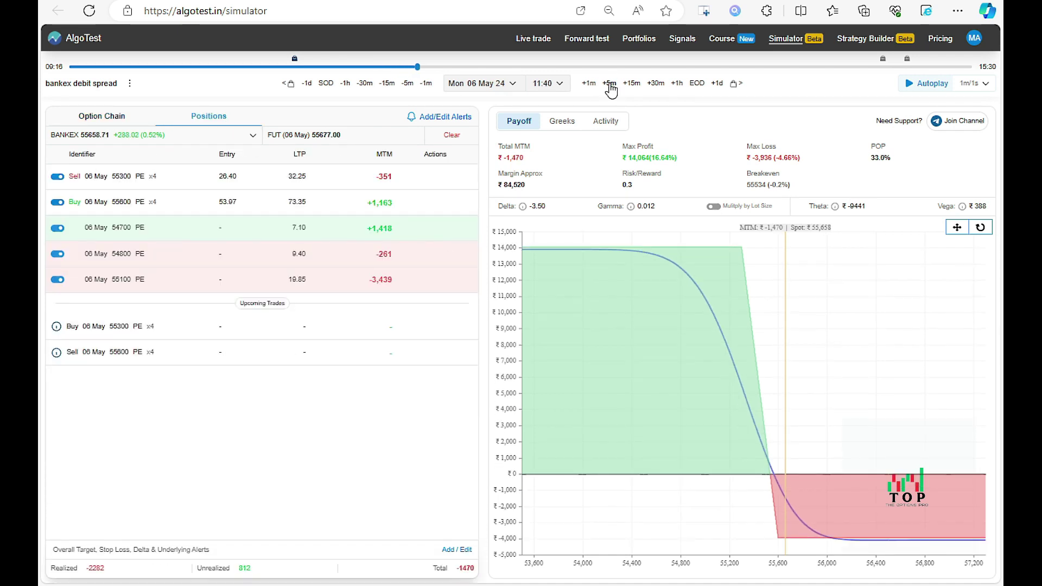
left_click(609, 84)
left_click(609, 84)
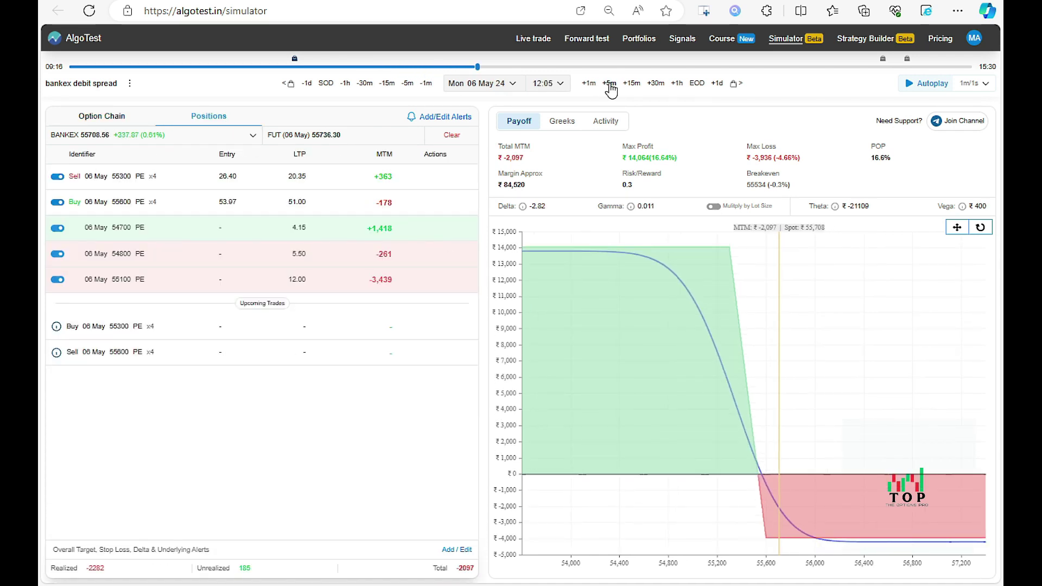
left_click(609, 85)
left_click(609, 84)
left_click(609, 85)
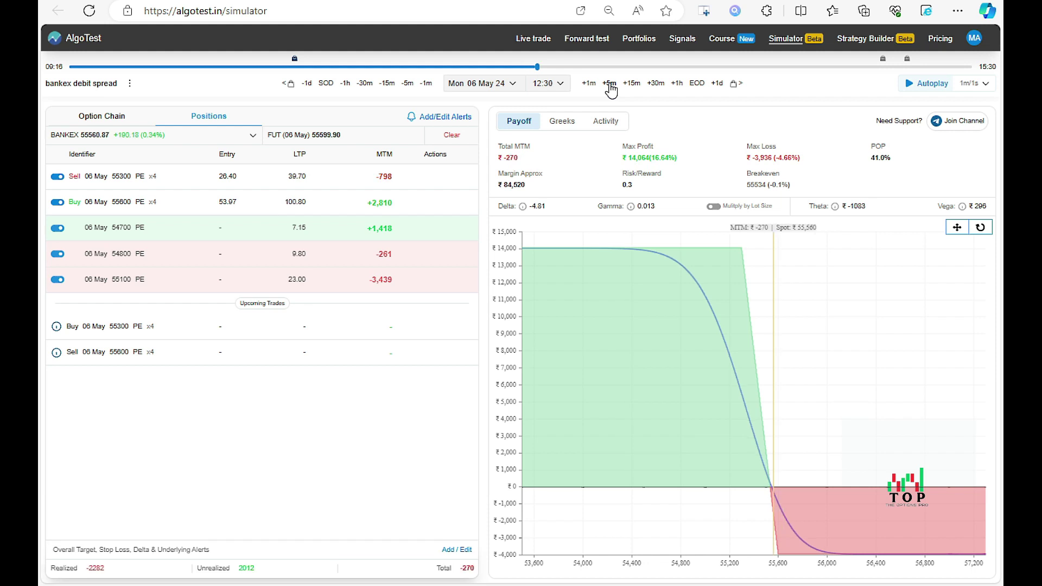
left_click(609, 84)
left_click(609, 84)
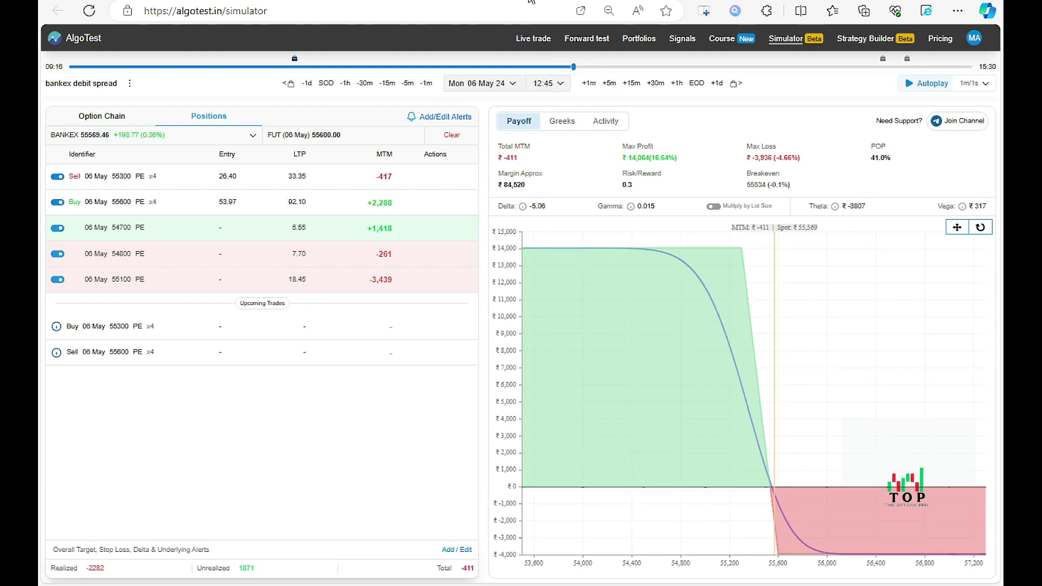
After checking the BANKEX chart, keep stepping forward in 5-minute increments toward 14:00.
key("alt+Tab")
left_click(609, 83)
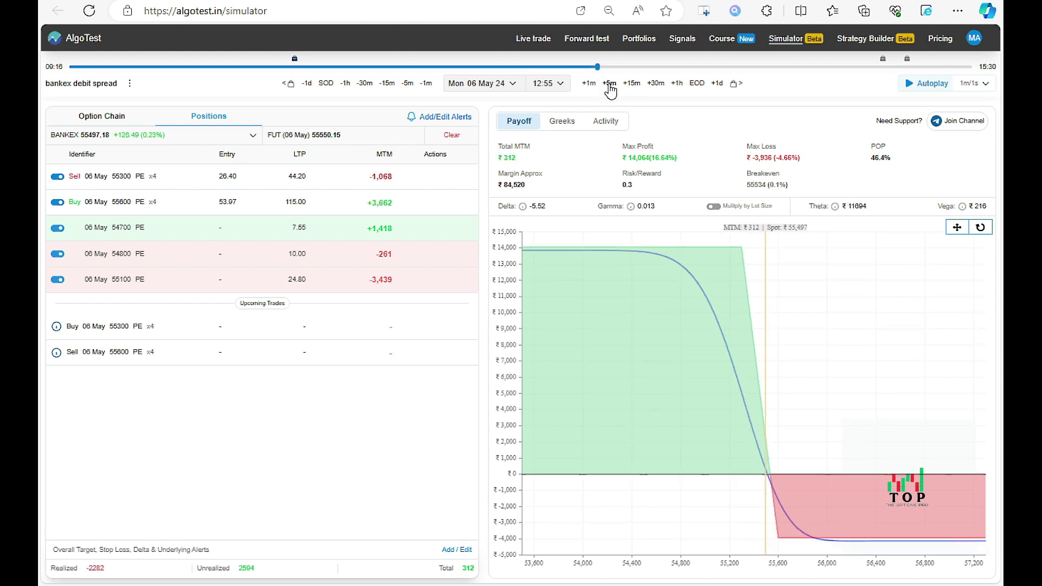
left_click(609, 83)
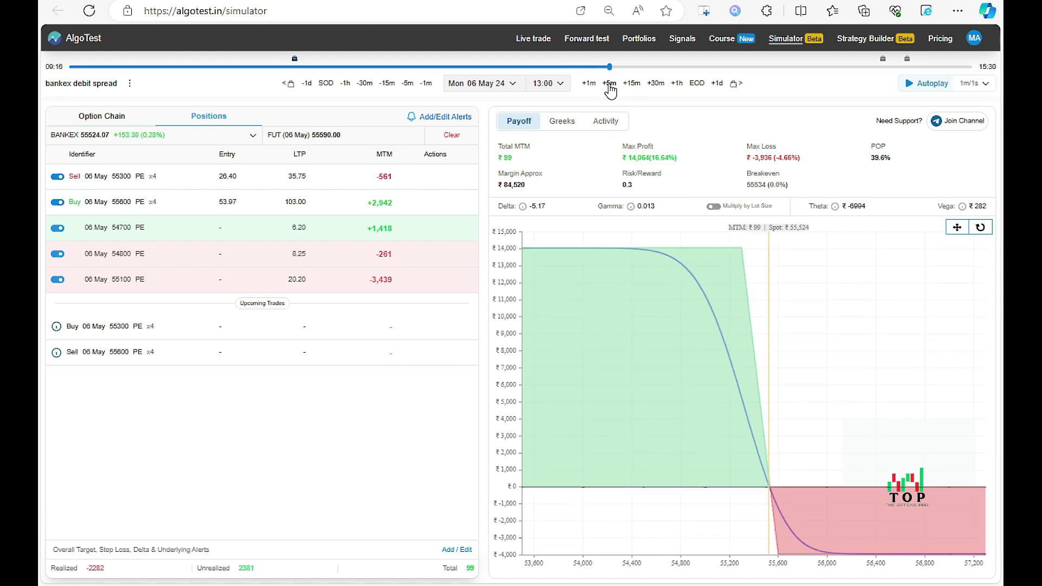
left_click(609, 83)
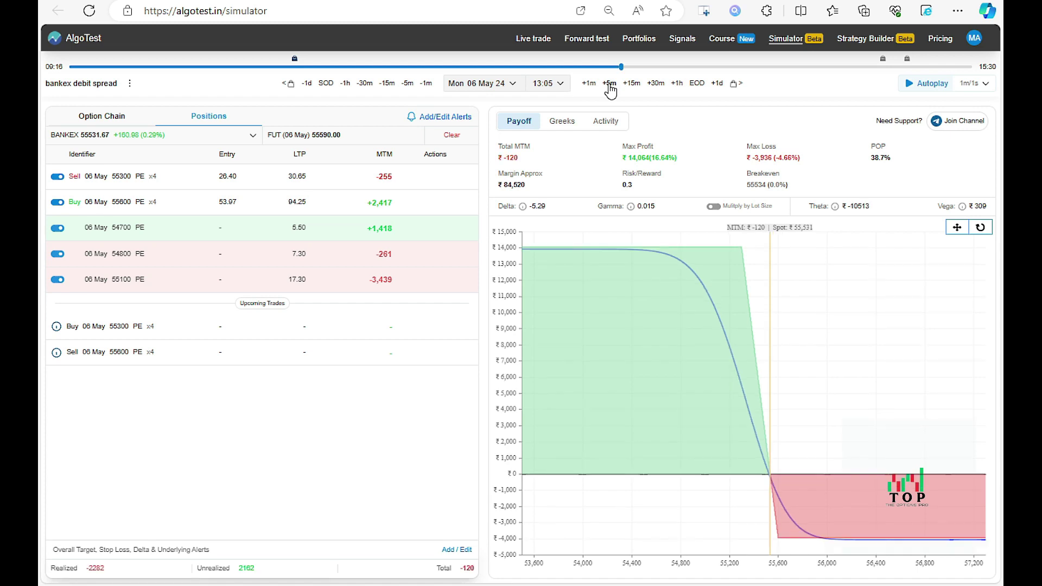
left_click(609, 83)
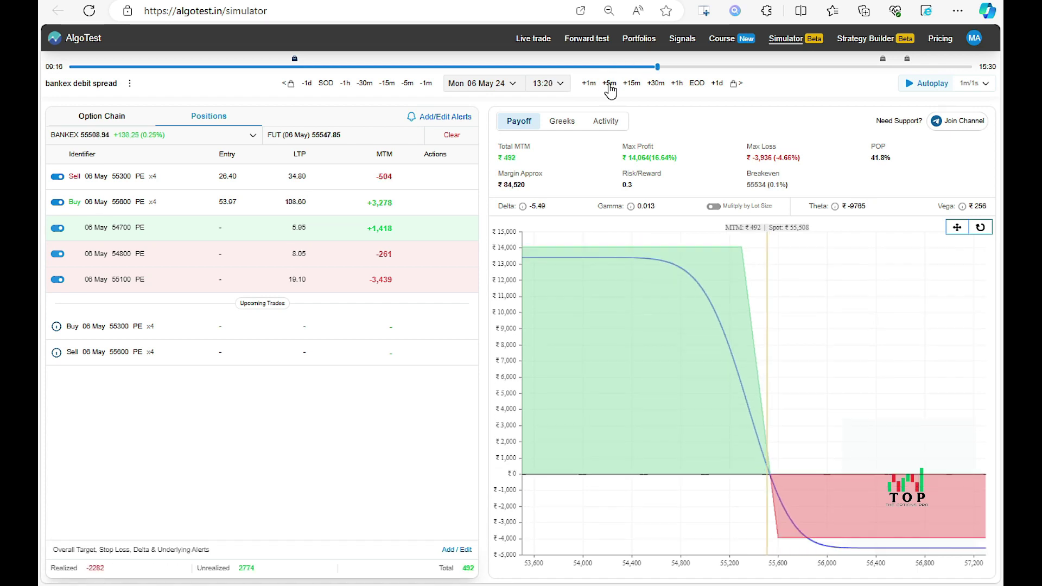
left_click(609, 84)
left_click(609, 83)
left_click(609, 83)
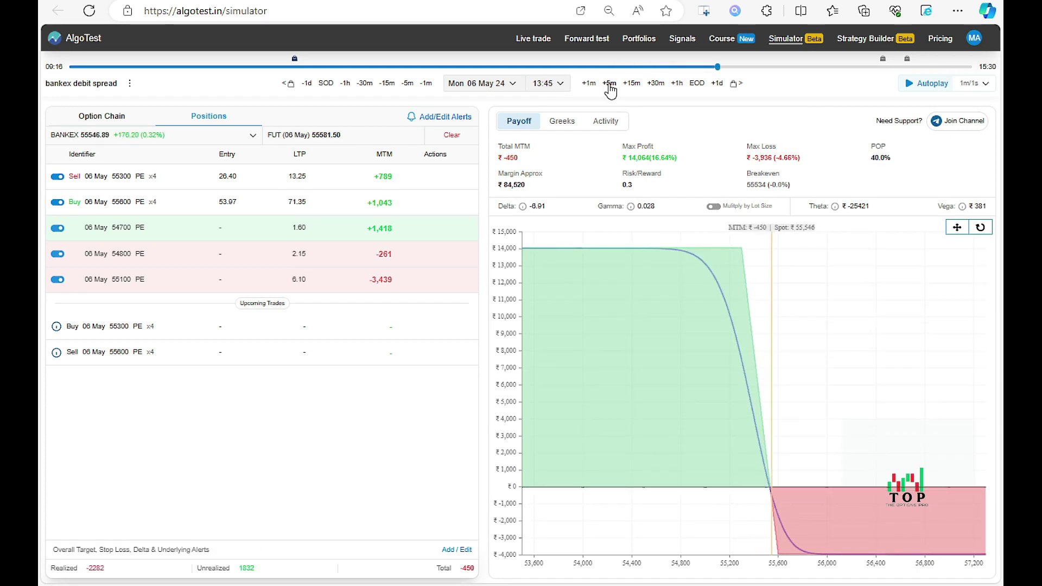
left_click(609, 83)
left_click(609, 83)
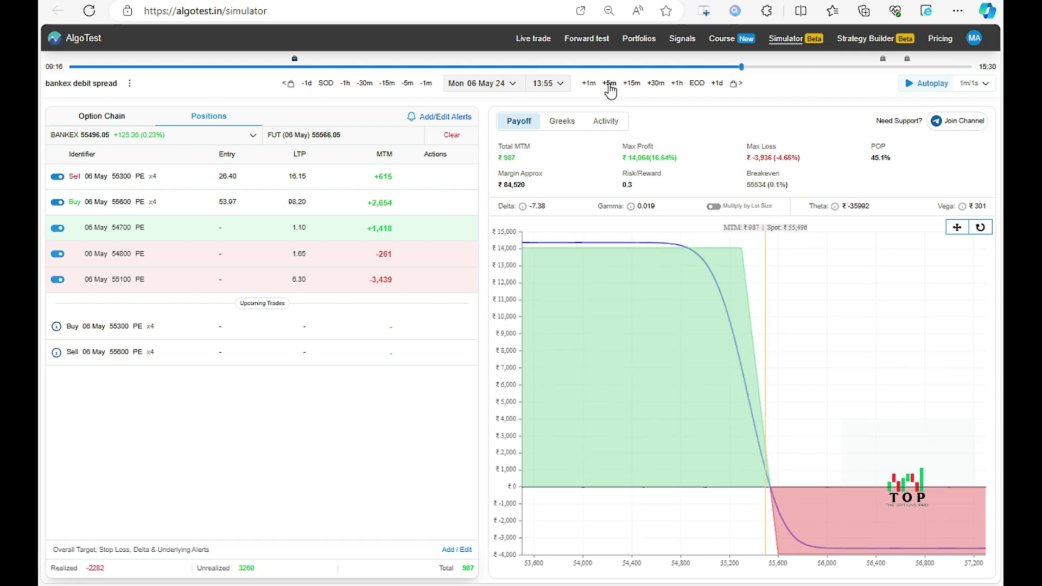
left_click(609, 83)
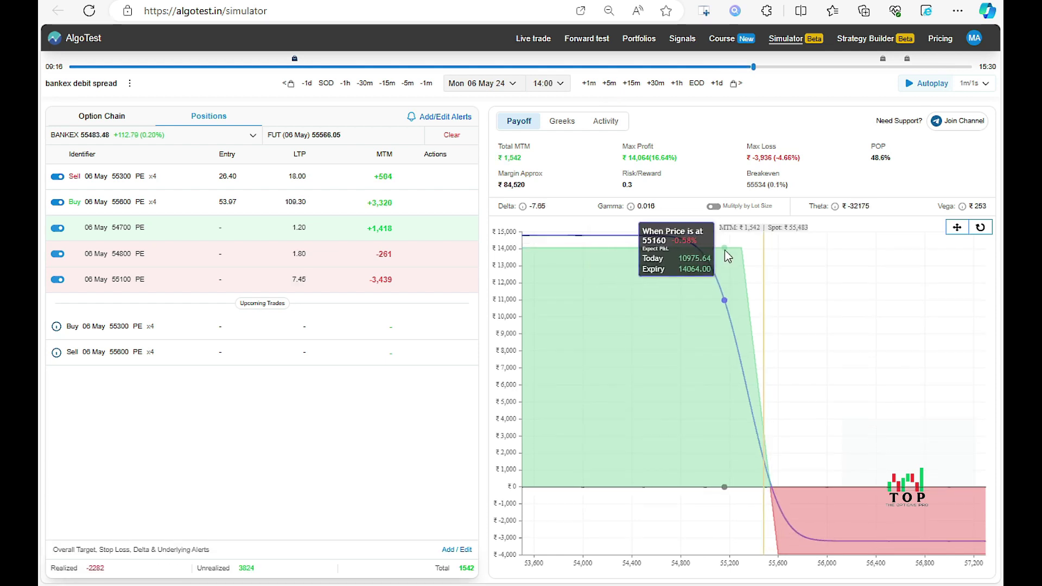
Zoom the payoff chart to 55,200–56,200, compare with the BANKEX chart, and step to about 14:35.
left_click_drag(729, 251, 871, 293)
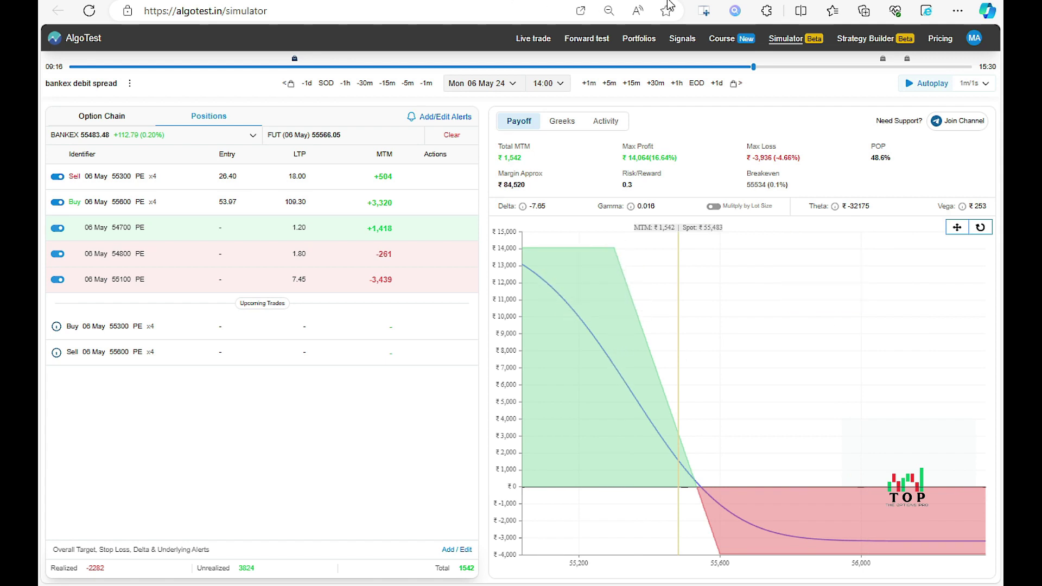
left_click(715, 2)
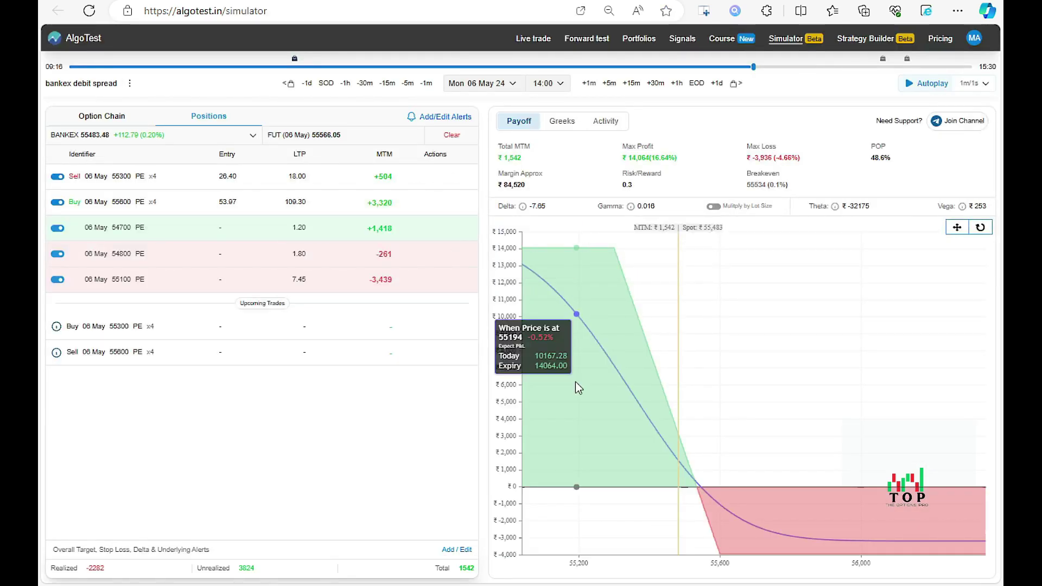
left_click(610, 83)
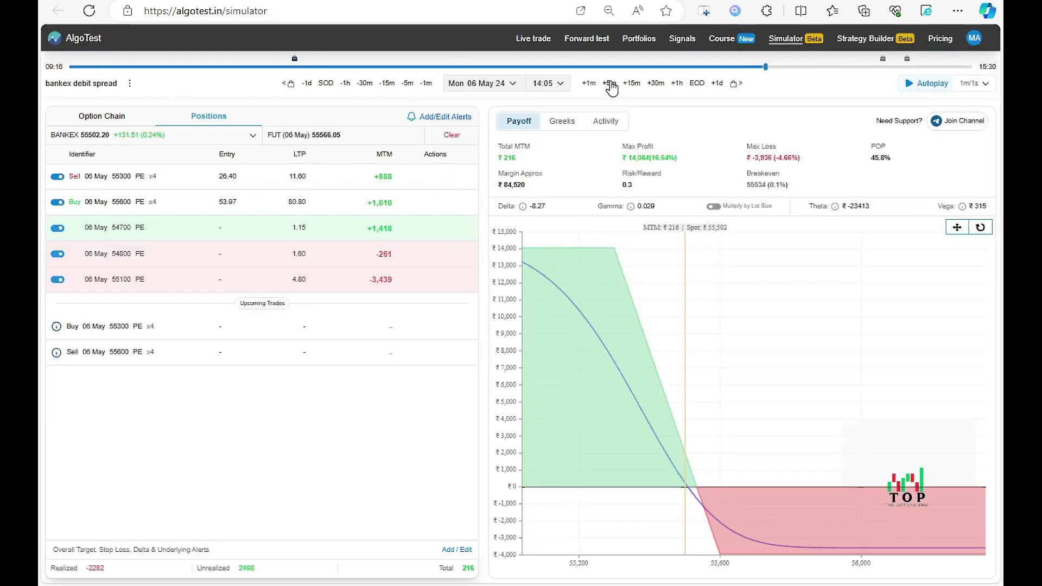
left_click(610, 83)
left_click(610, 83)
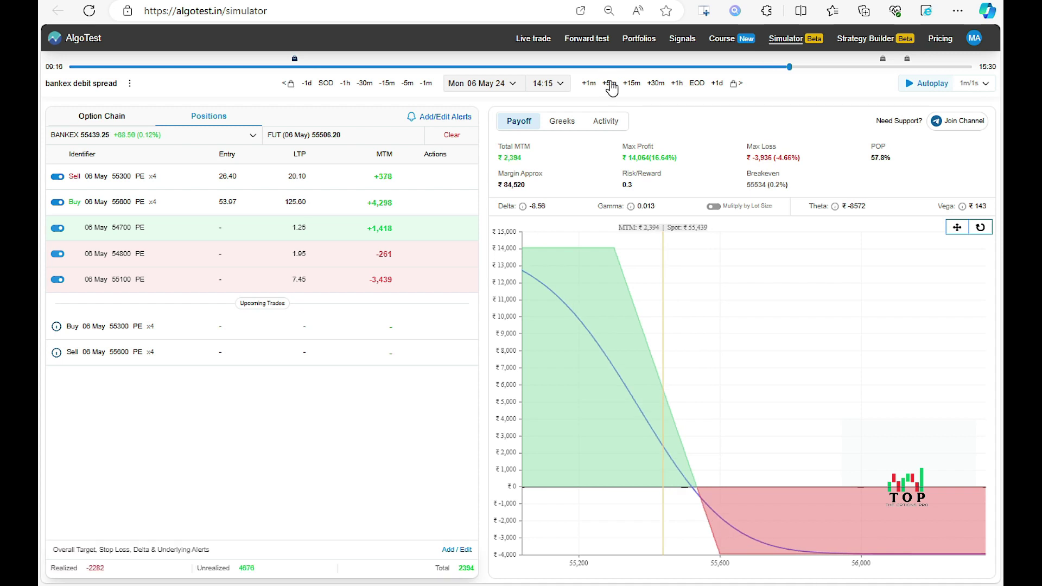
left_click(610, 83)
left_click(610, 83)
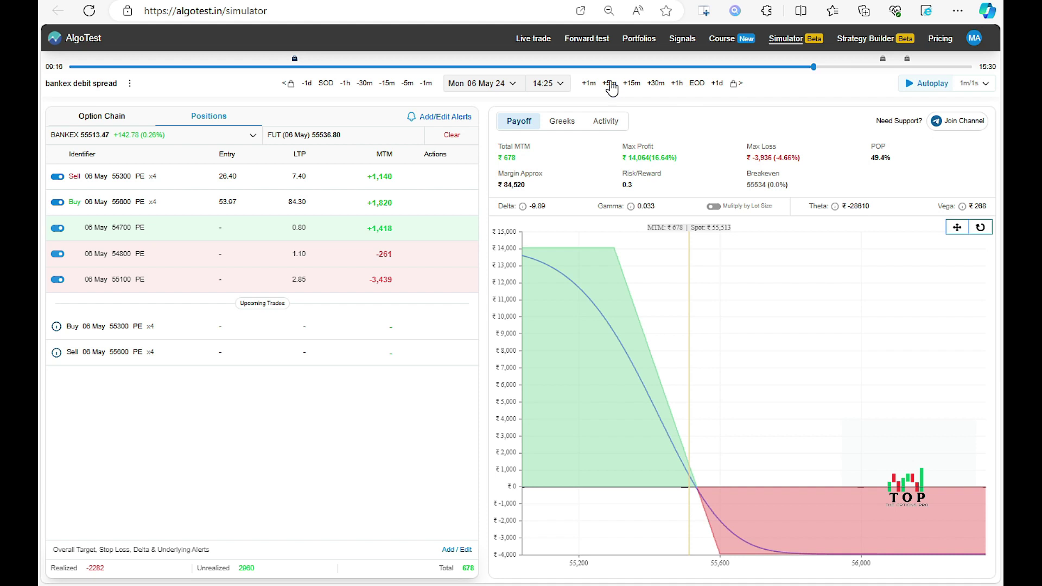
left_click(610, 83)
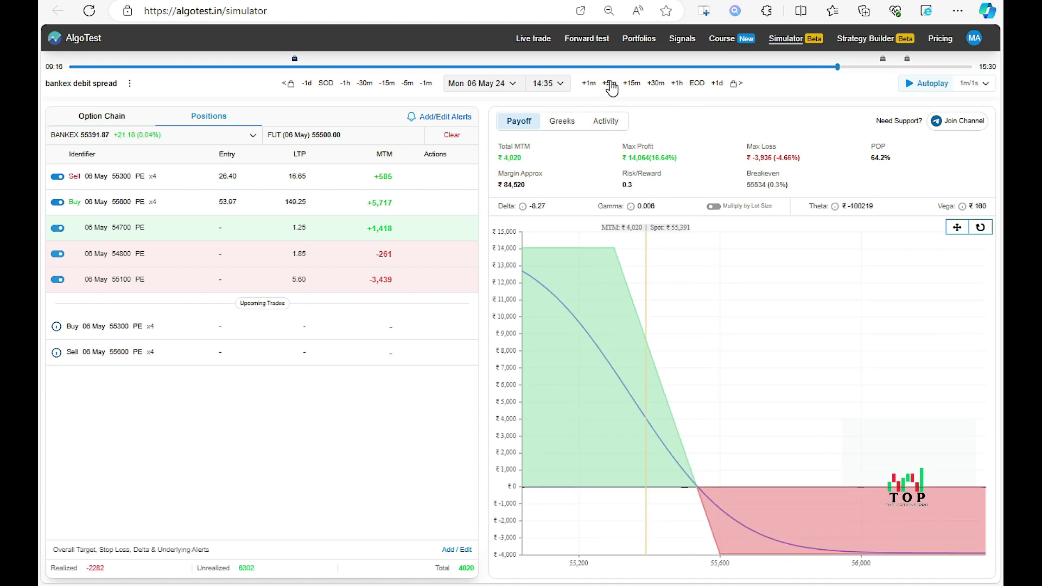
left_click(611, 83)
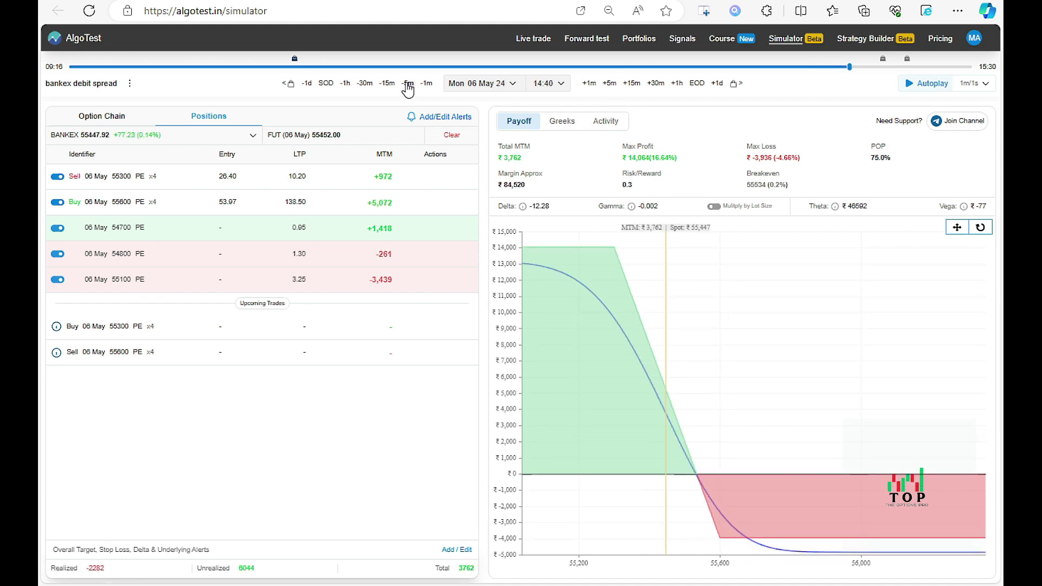
Step back five minutes, then forward to 14:50, comparing against the BANKEX chart.
key("shift+Left")
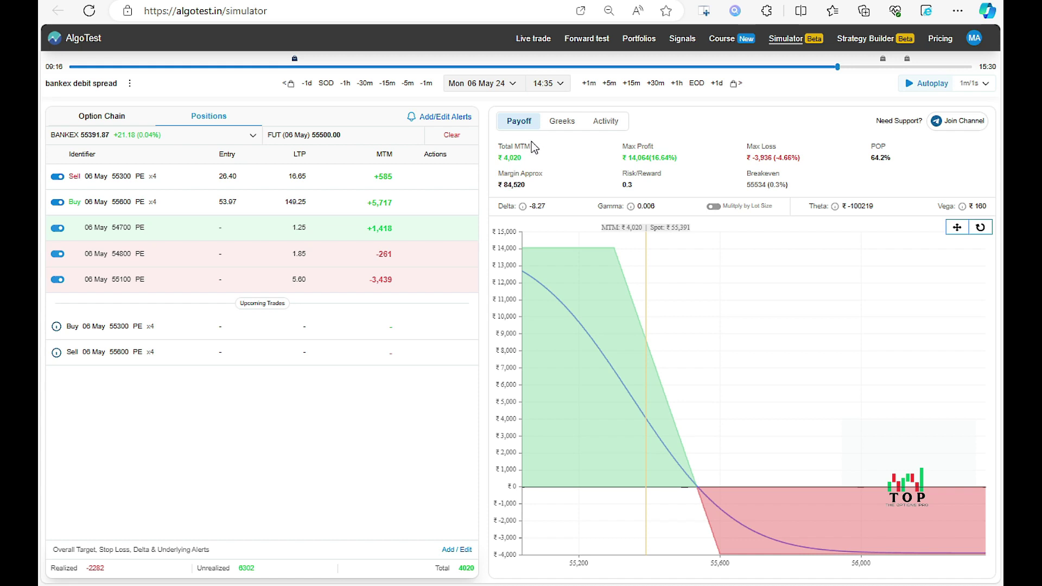
left_click(611, 83)
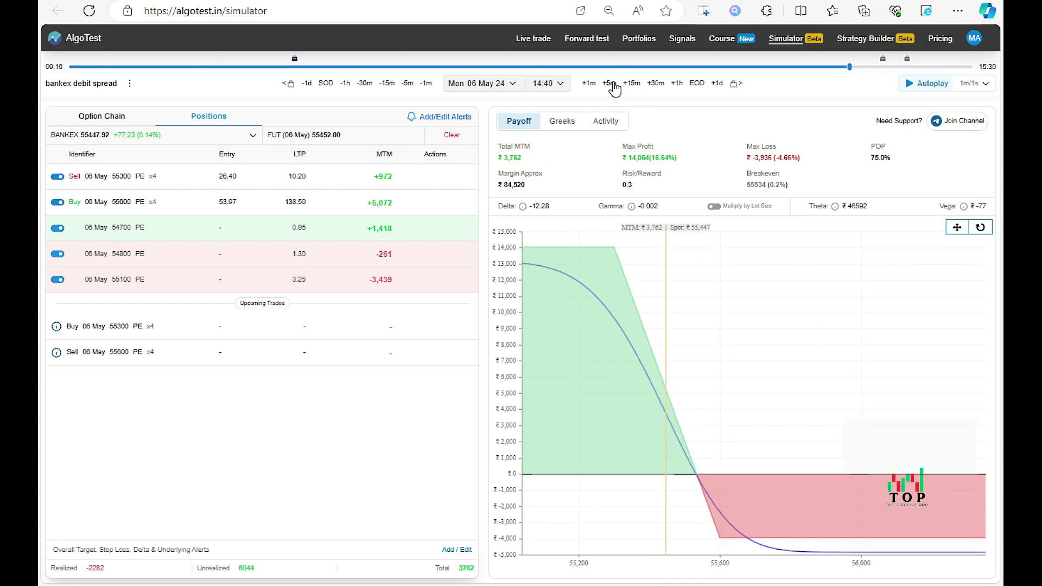
left_click(612, 83)
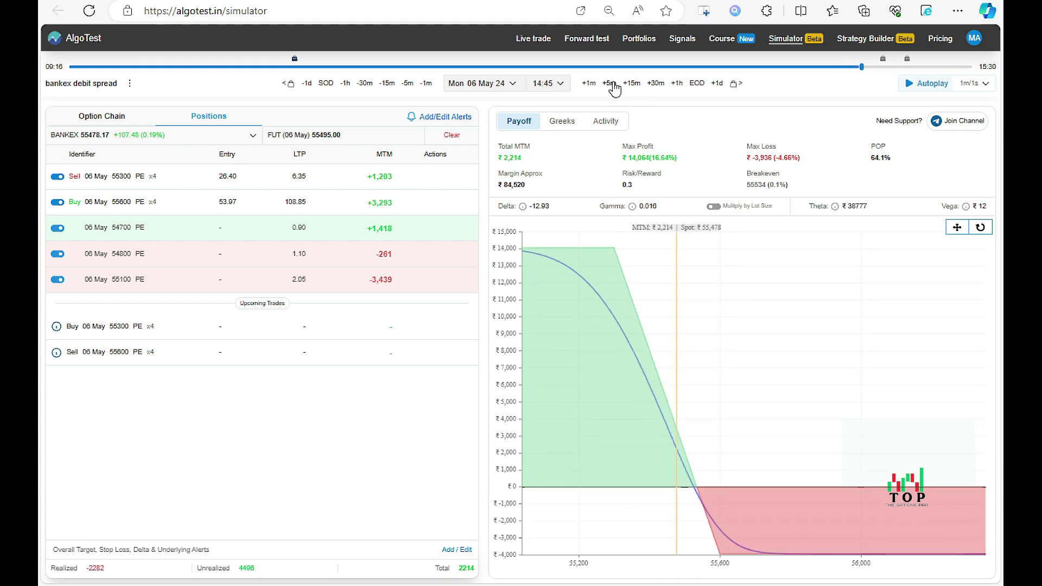
left_click(611, 83)
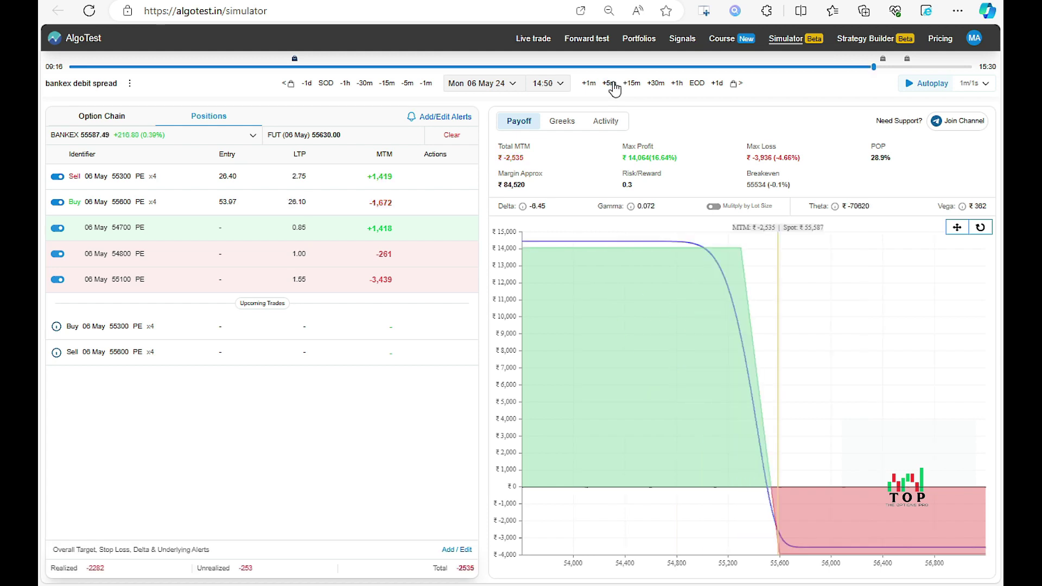
left_click(683, 2)
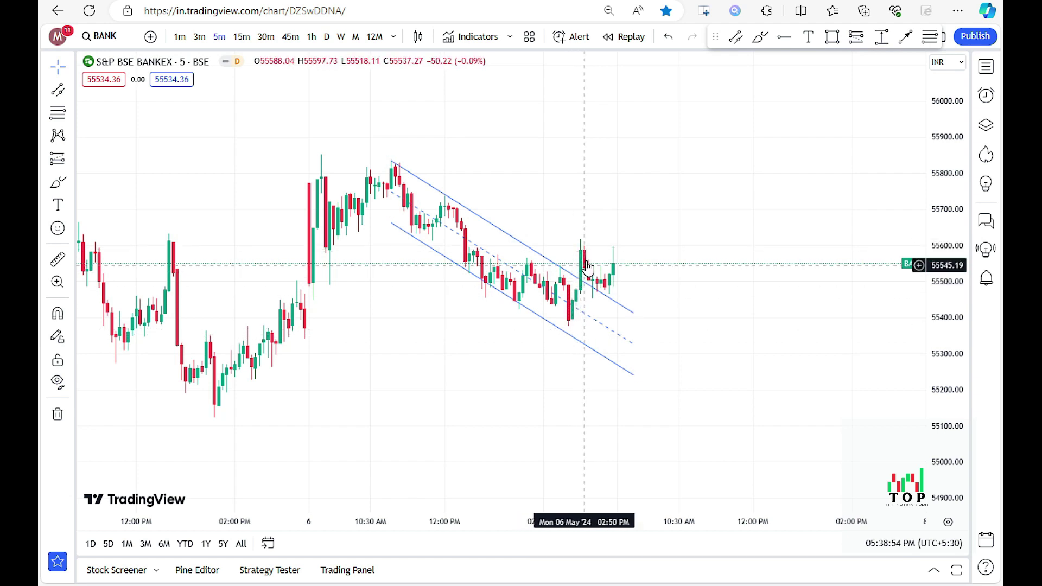
key("ctrl+Tab")
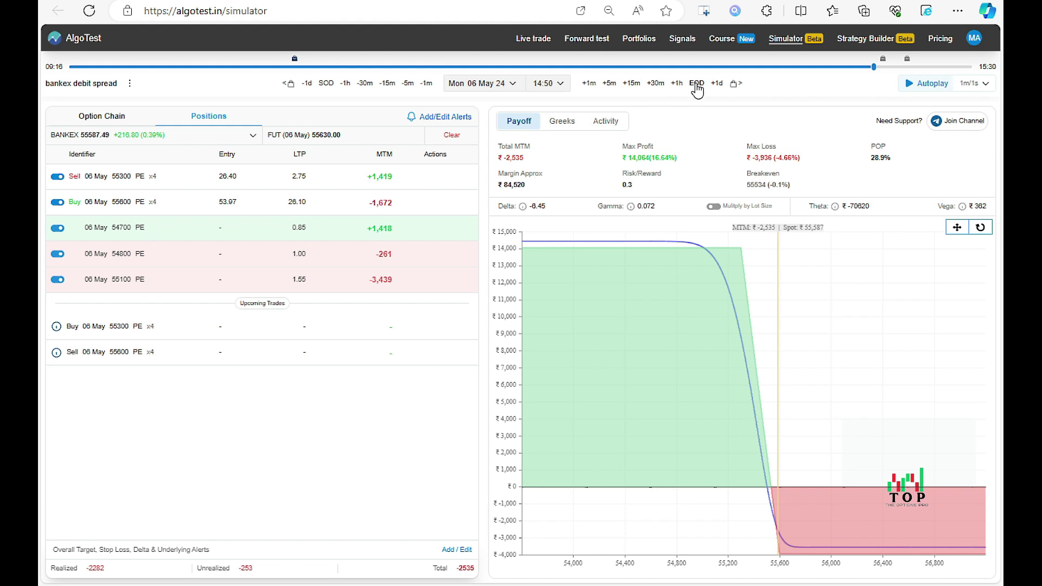
Run the replay to the 15:30 close at ₹2,583 profit, then load Finnifty IF in Strategy Builder.
left_click(697, 84)
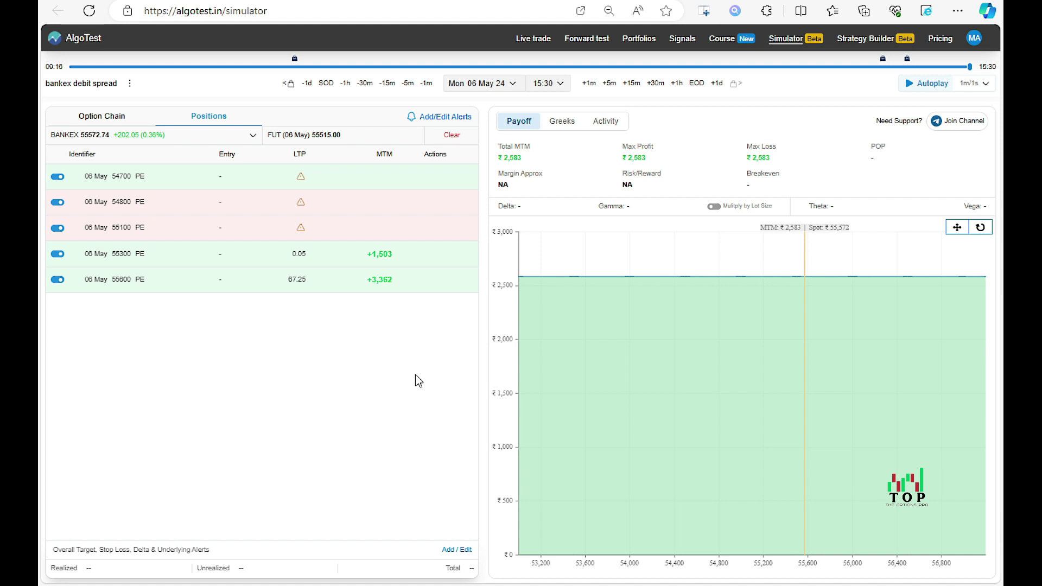
left_click(871, 42)
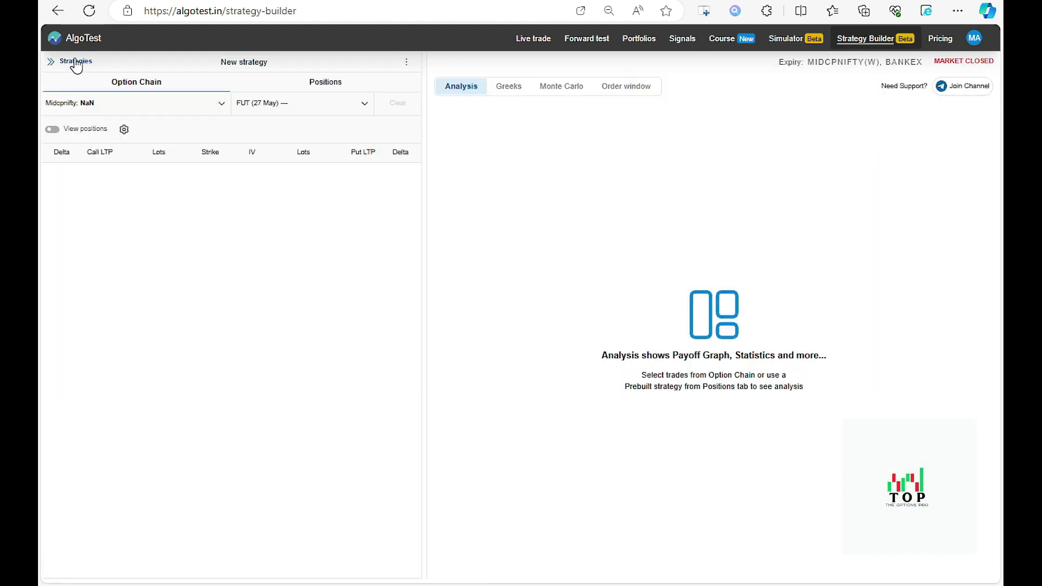
left_click(76, 63)
left_click(414, 158)
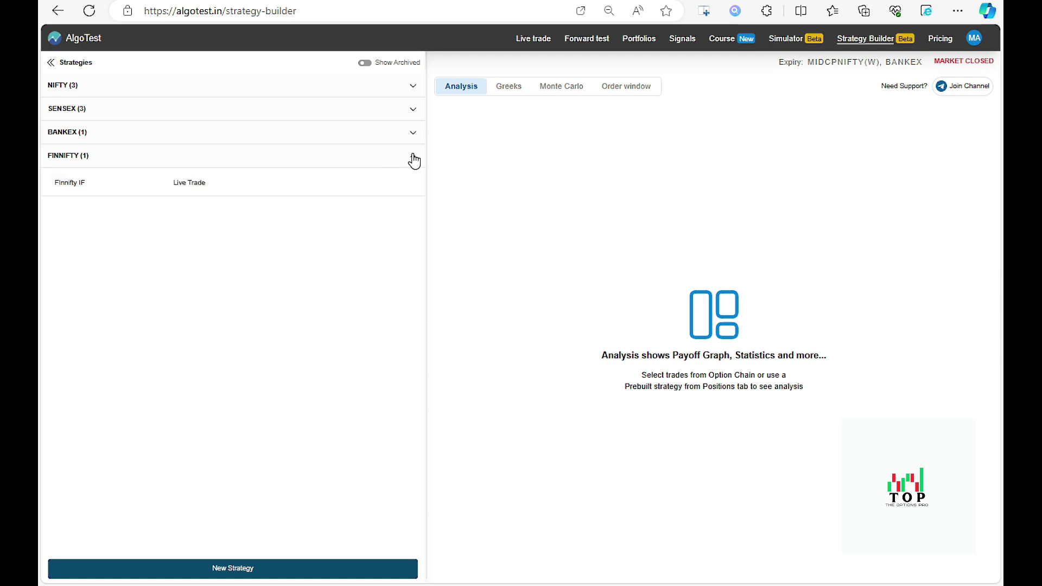
left_click(380, 183)
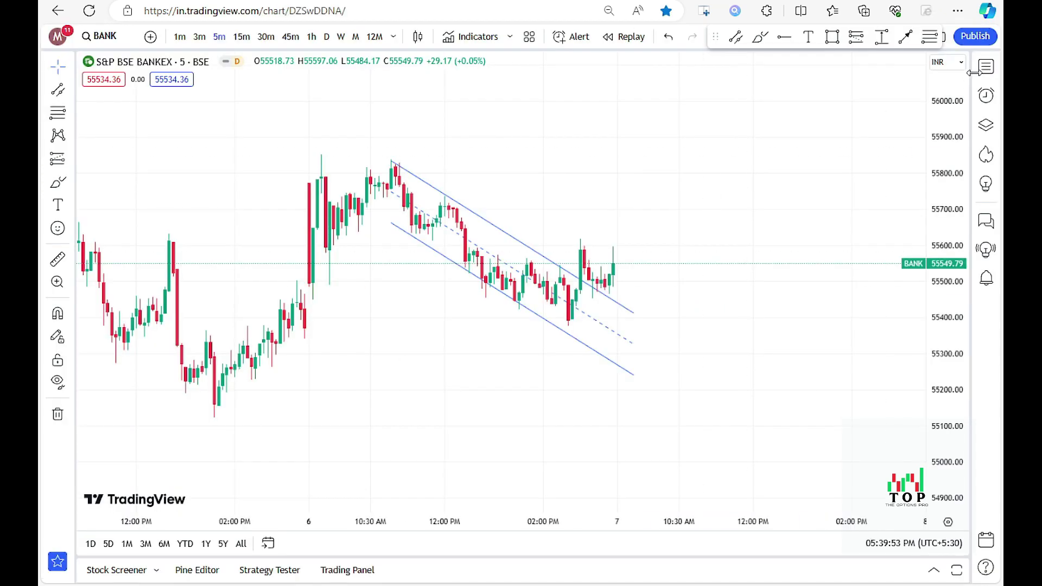
Pick CNXFINANCE from the TradingView watchlist to chart the Nifty Financial Services Index daily.
left_click(992, 69)
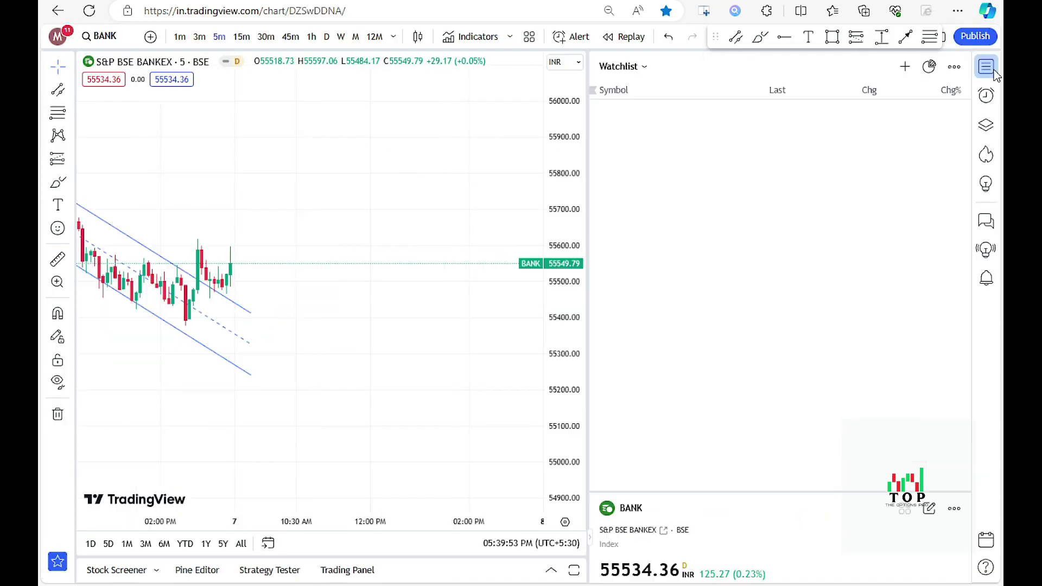
left_click(706, 226)
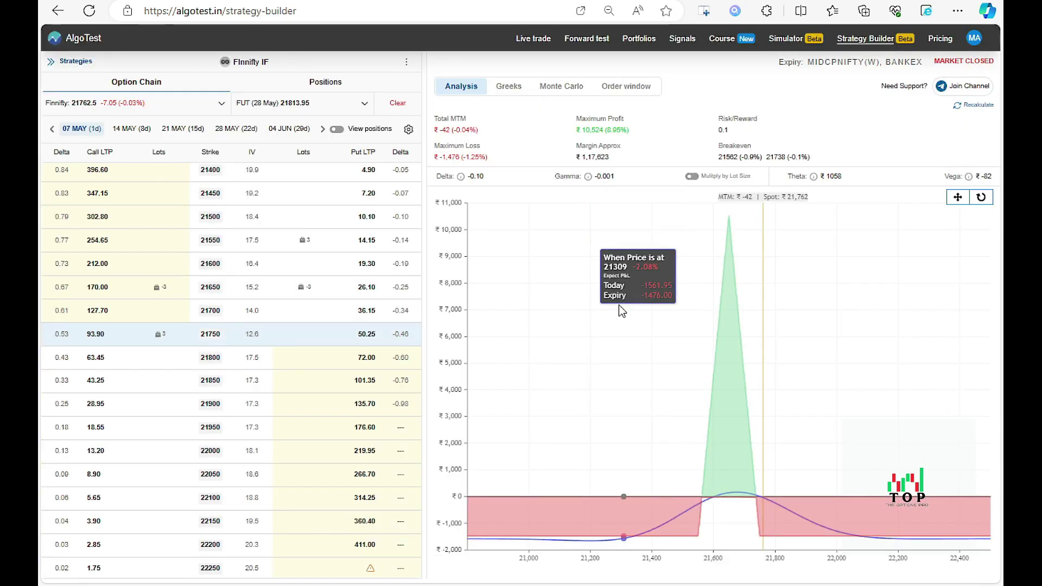
Zoom the Finnifty IF payoff graph to about 21,300–22,100 around its profit peak.
left_click_drag(612, 306, 880, 319)
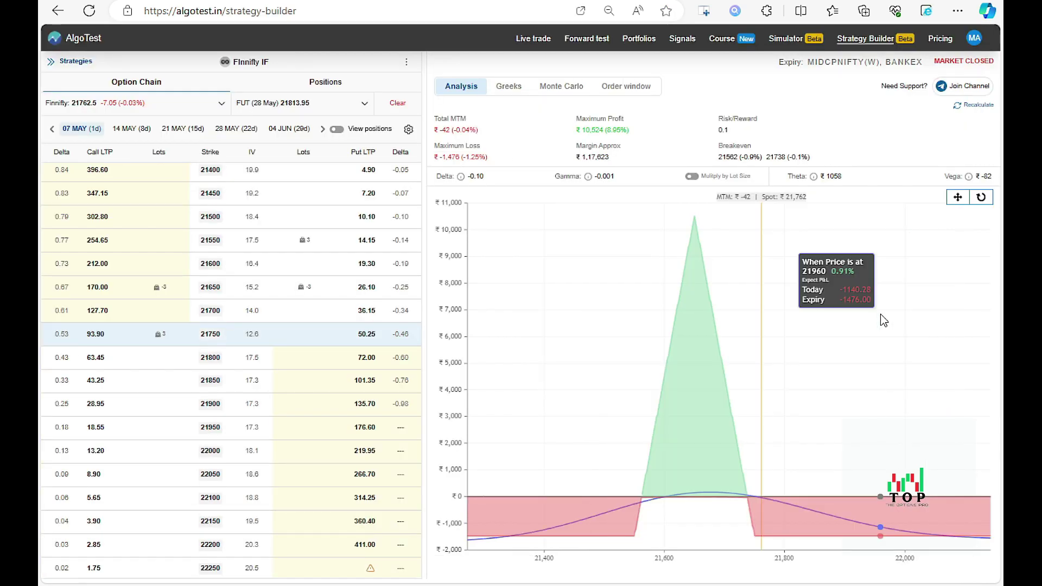